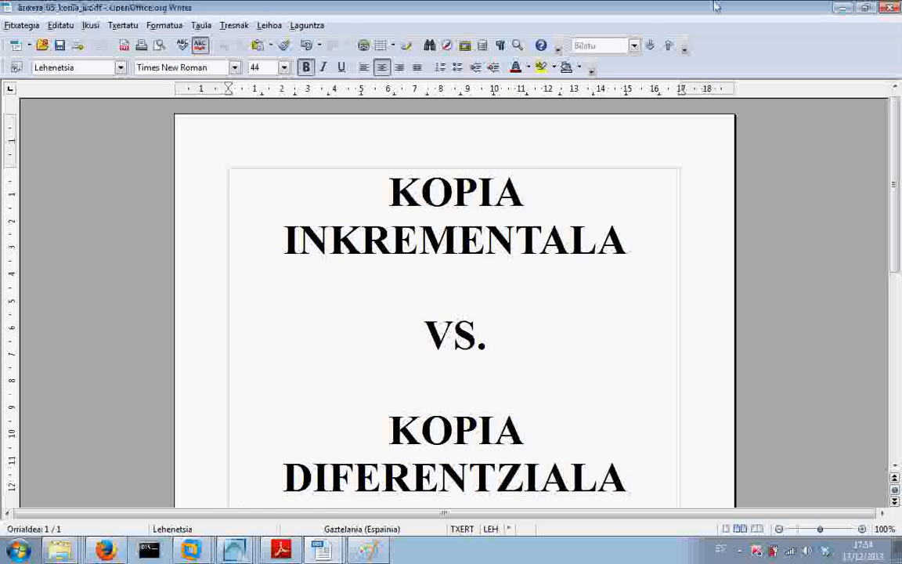
- Switch to the Windows 7 virtual machine and check the contents of the desktop folder datuak
{"action": "left_click", "coordinate": [843, 9]}
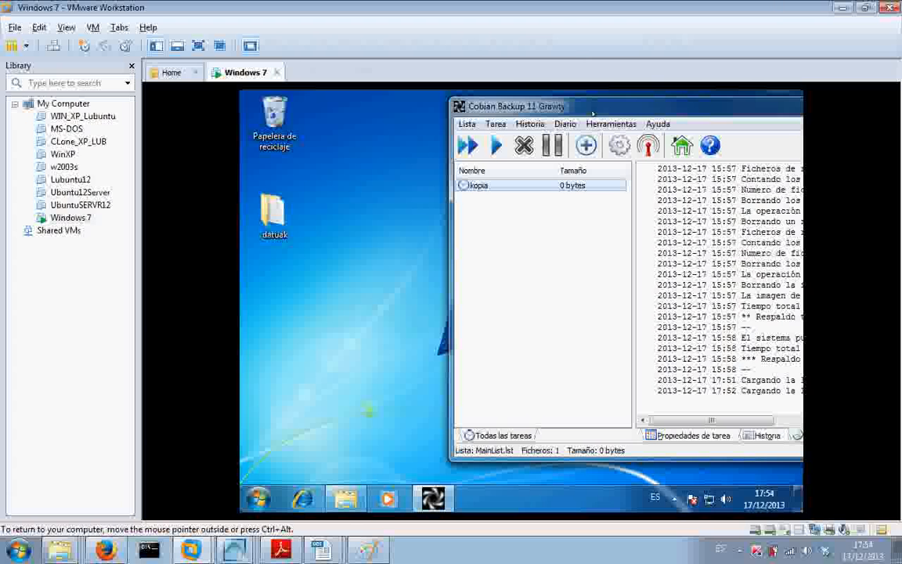
{"action": "left_click_drag", "start_coordinate": [593, 113], "coordinate": [561, 118]}
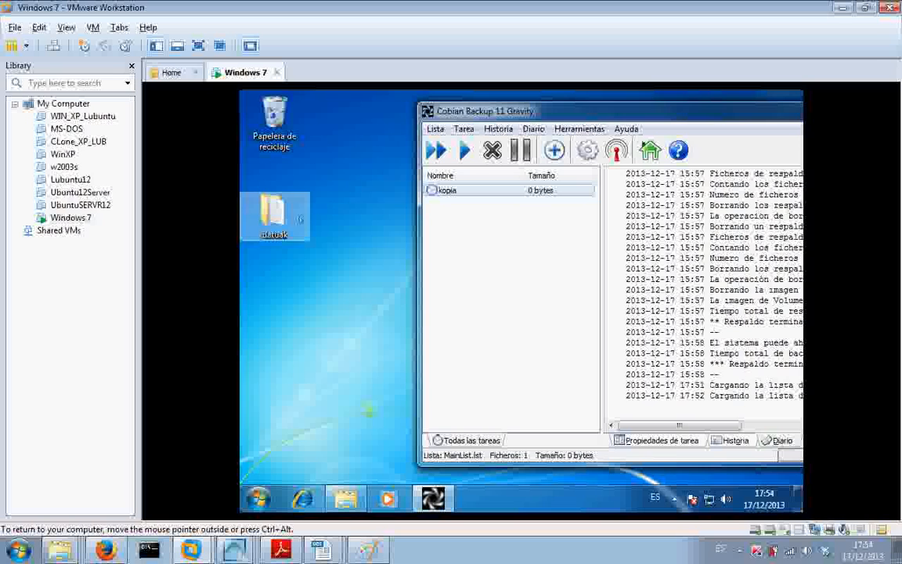
{"action": "double_click", "coordinate": [276, 213]}
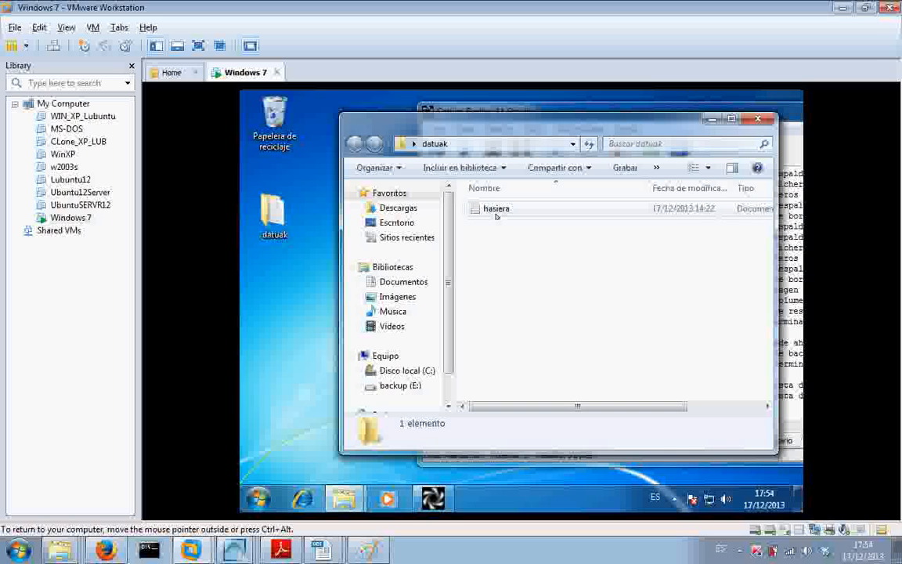
{"action": "left_click", "coordinate": [758, 119]}
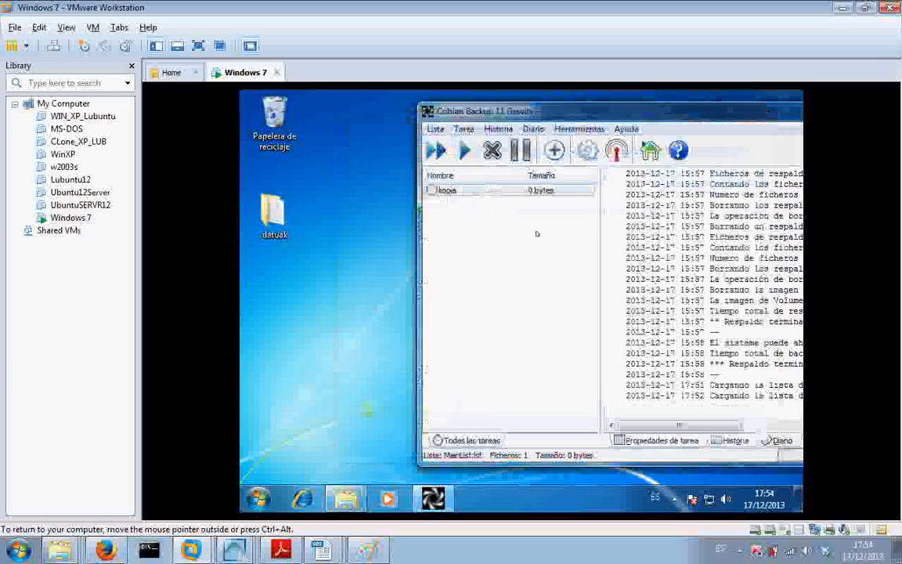
- Add E:\backup_inkrementalak as a destination folder in the properties of the Cobian Backup task kopia
{"action": "right_click", "coordinate": [458, 193]}
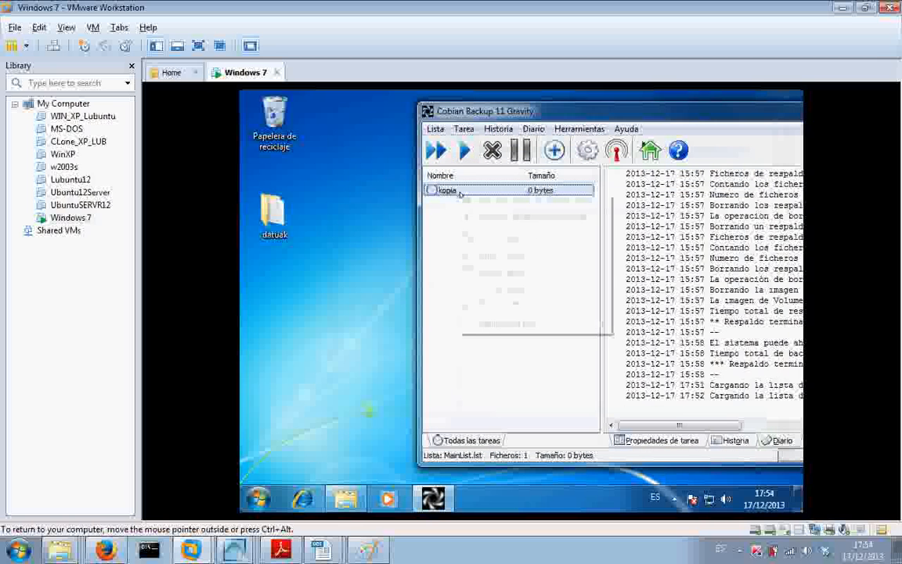
{"action": "left_click", "coordinate": [500, 273]}
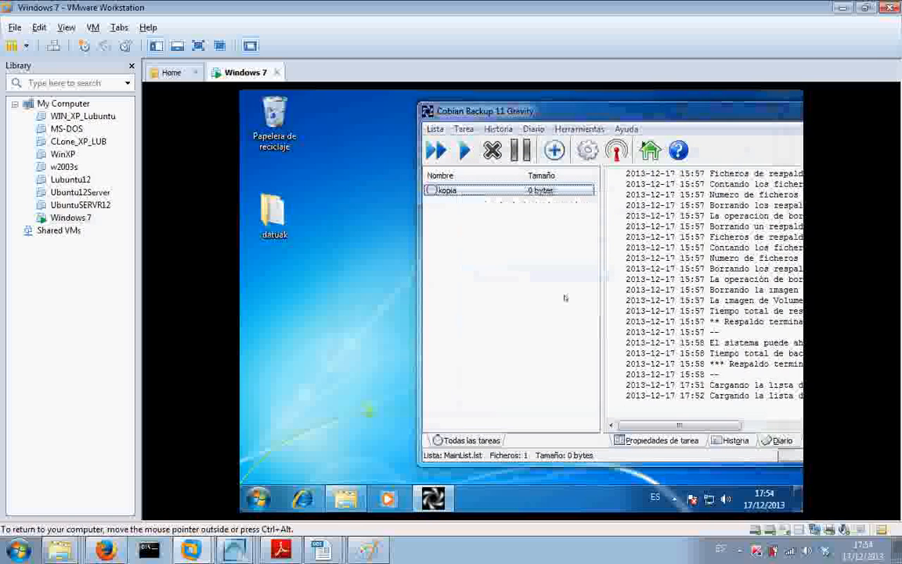
{"action": "left_click_drag", "start_coordinate": [645, 144], "coordinate": [543, 131]}
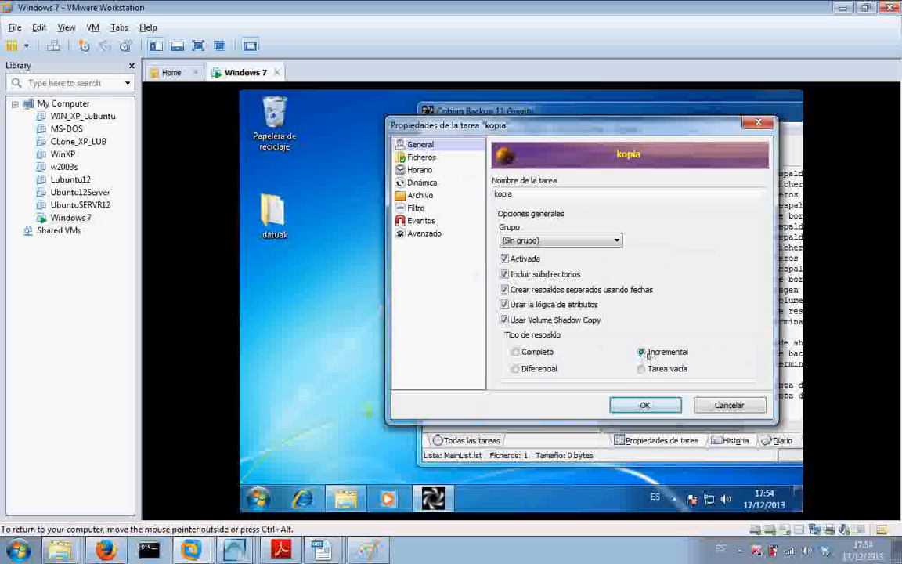
{"action": "left_click", "coordinate": [421, 156]}
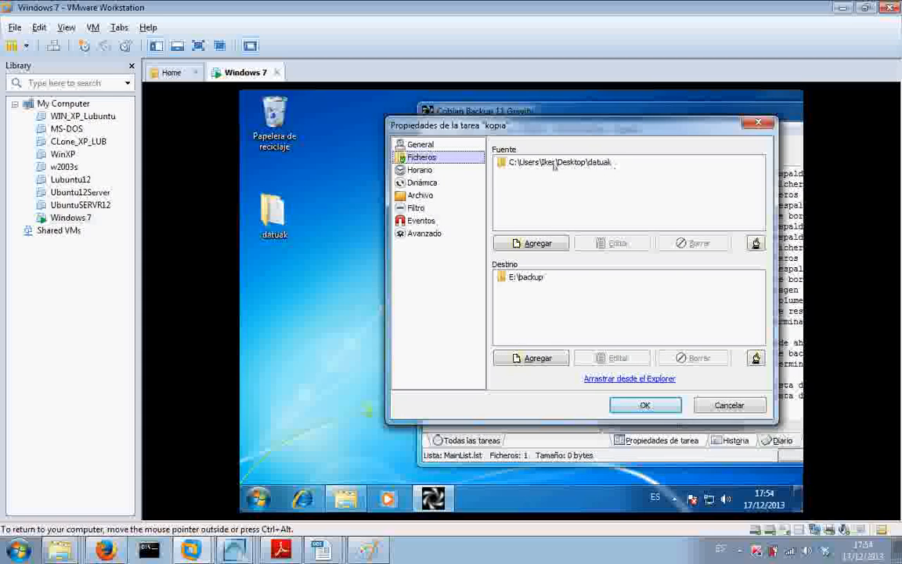
{"action": "left_click", "coordinate": [538, 358]}
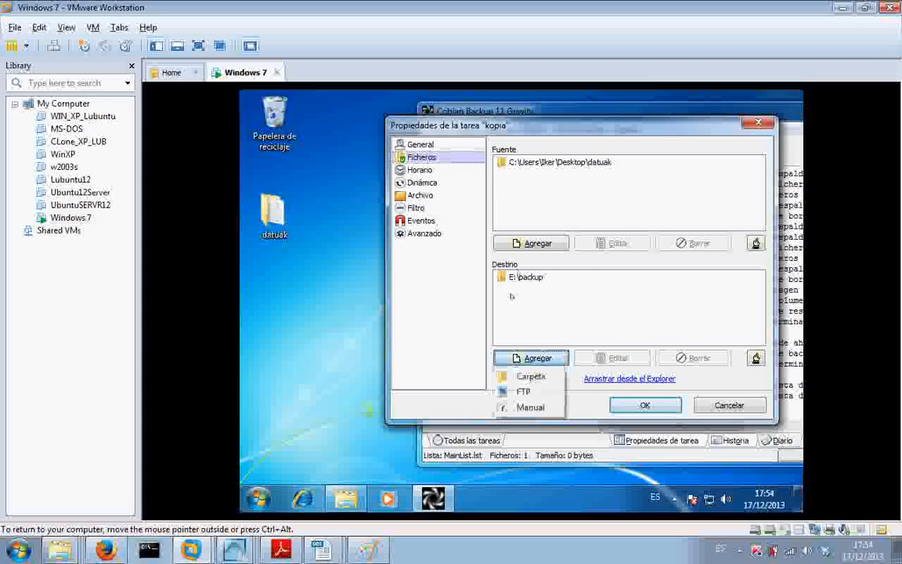
{"action": "left_click", "coordinate": [527, 377]}
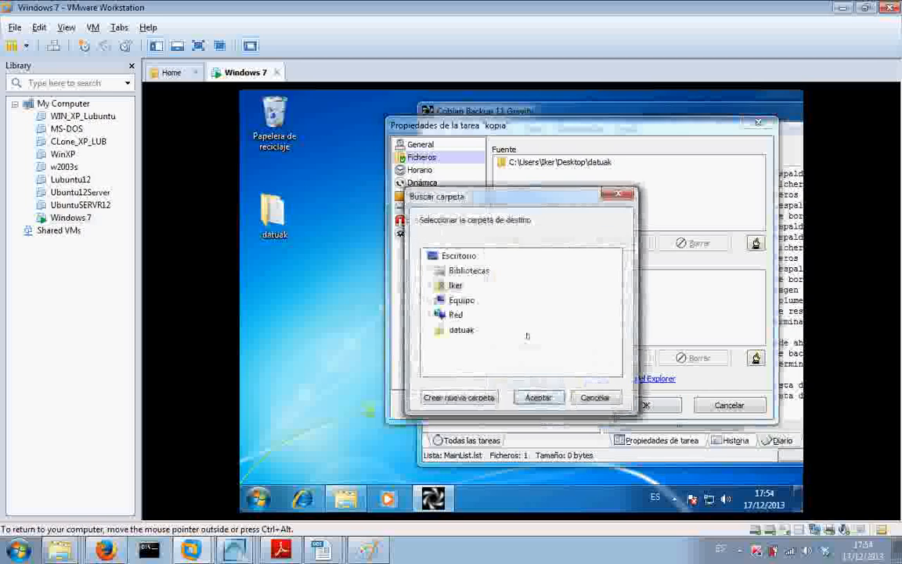
{"action": "double_click", "coordinate": [461, 301]}
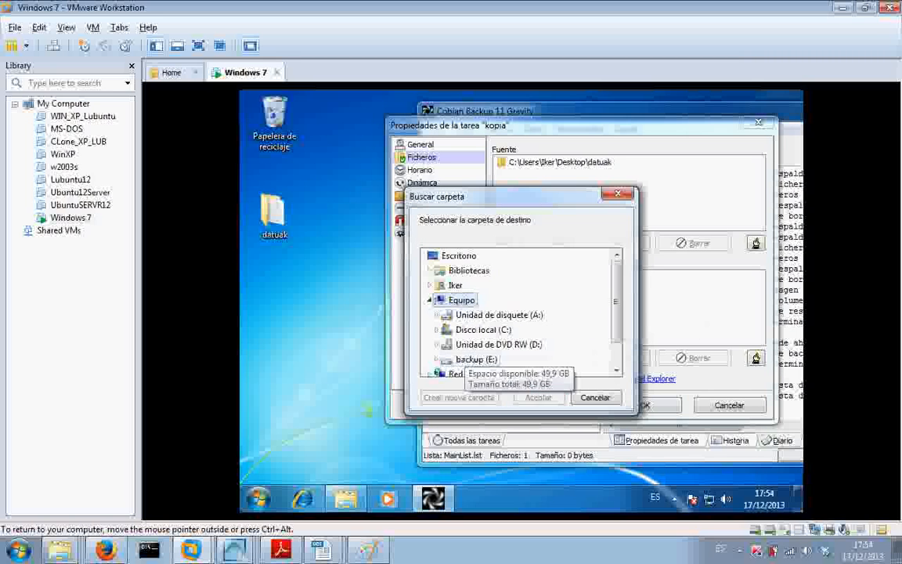
{"action": "double_click", "coordinate": [476, 358]}
{"action": "scroll", "coordinate": [621, 303], "scroll_direction": "down", "scroll_amount": 2}
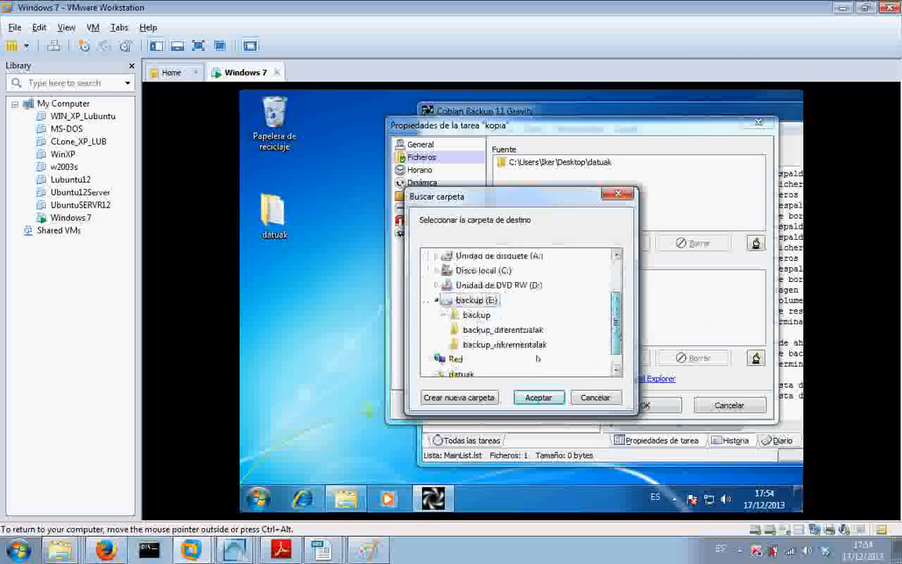
{"action": "left_click", "coordinate": [505, 345]}
{"action": "left_click", "coordinate": [538, 396]}
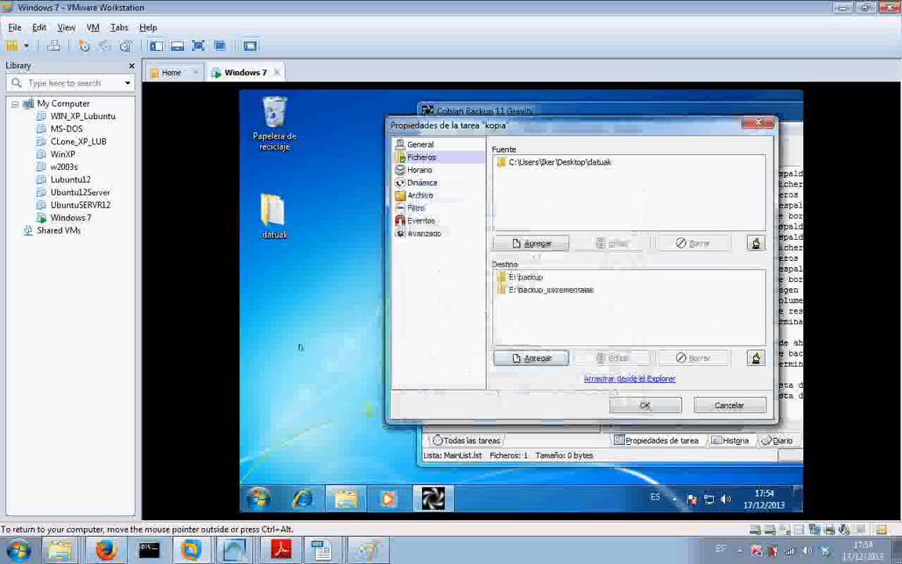
- Remove E:\backup from the task's destinations
{"action": "left_click", "coordinate": [519, 277]}
{"action": "left_click", "coordinate": [692, 358]}
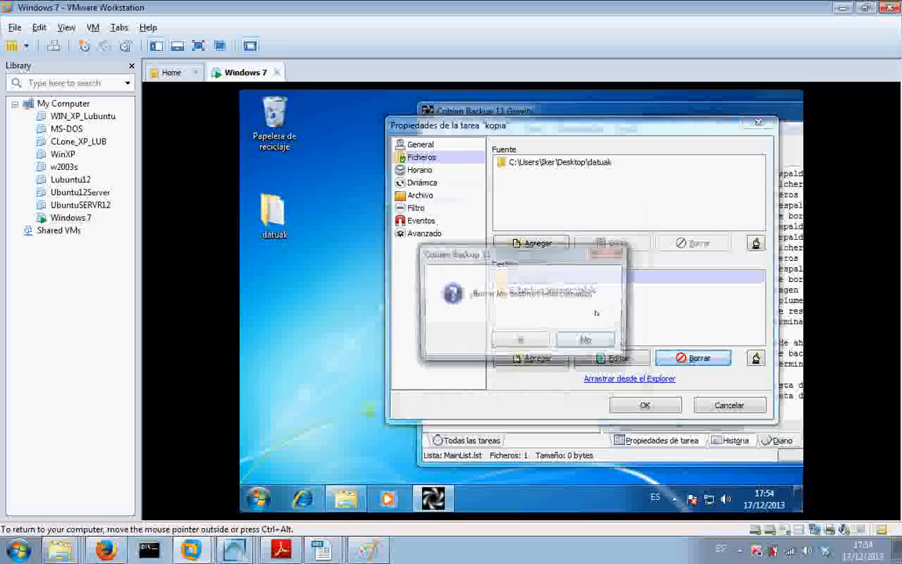
{"action": "key", "text": "Return"}
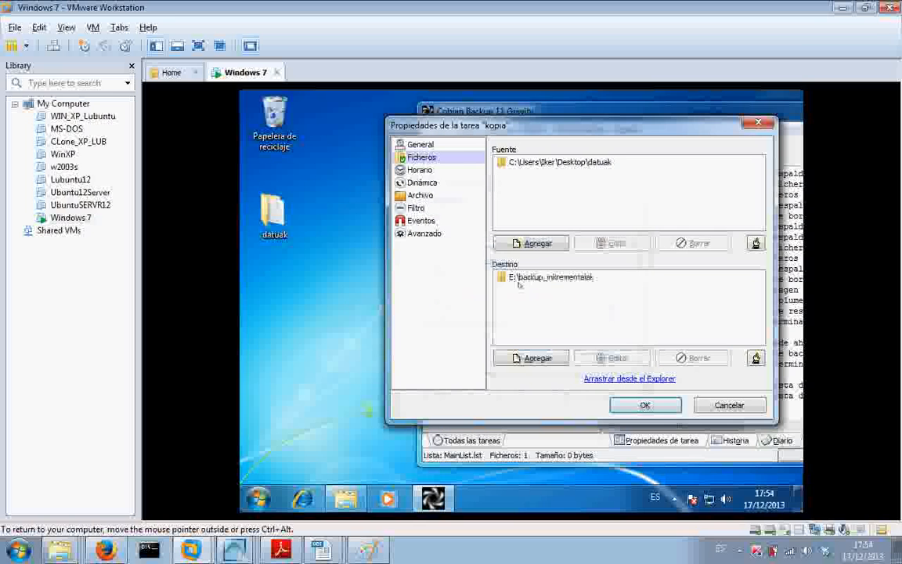
- Save the task properties and run the kopia backup task, without shutting down the computer on completion
{"action": "left_click", "coordinate": [645, 405]}
{"action": "left_click", "coordinate": [464, 152]}
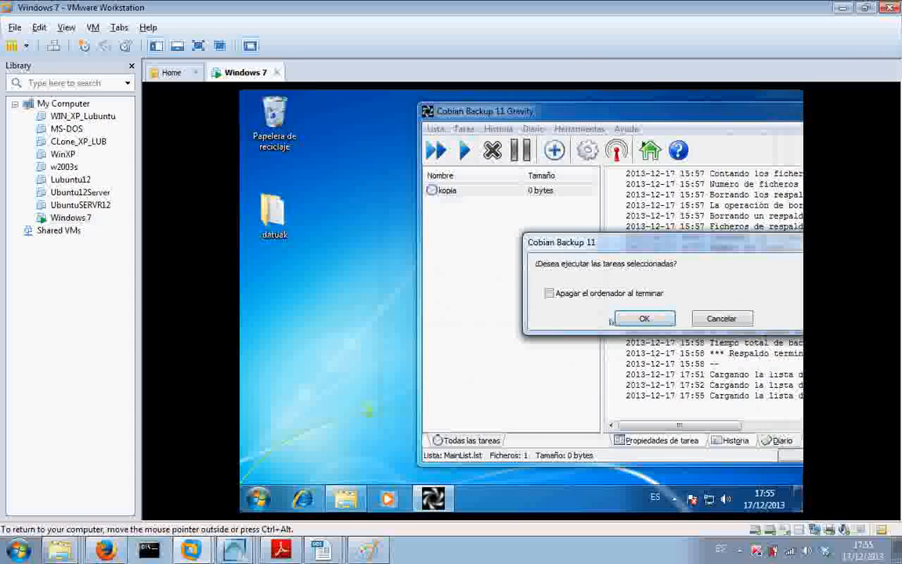
{"action": "key", "text": "Return"}
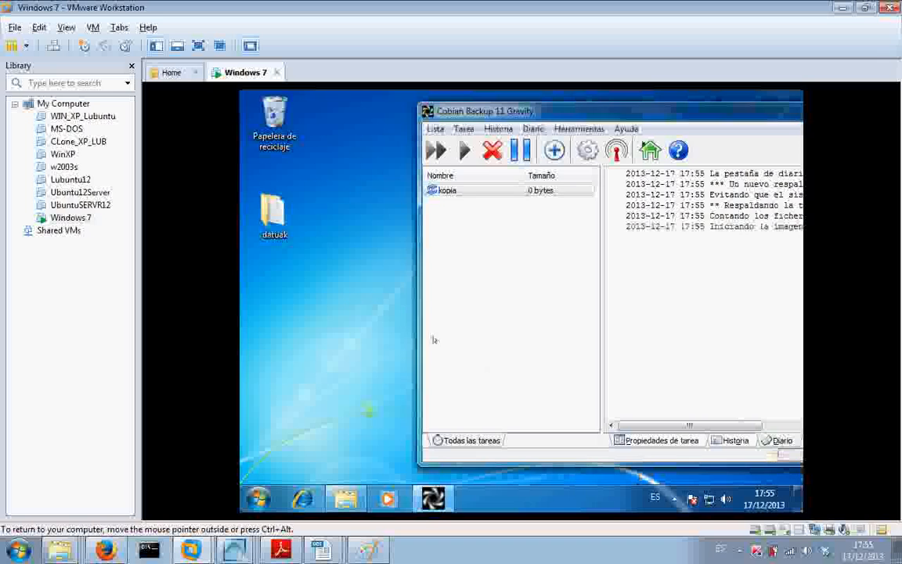
- Create a text document named berria1 in the desktop folder datuak
{"action": "double_click", "coordinate": [276, 215]}
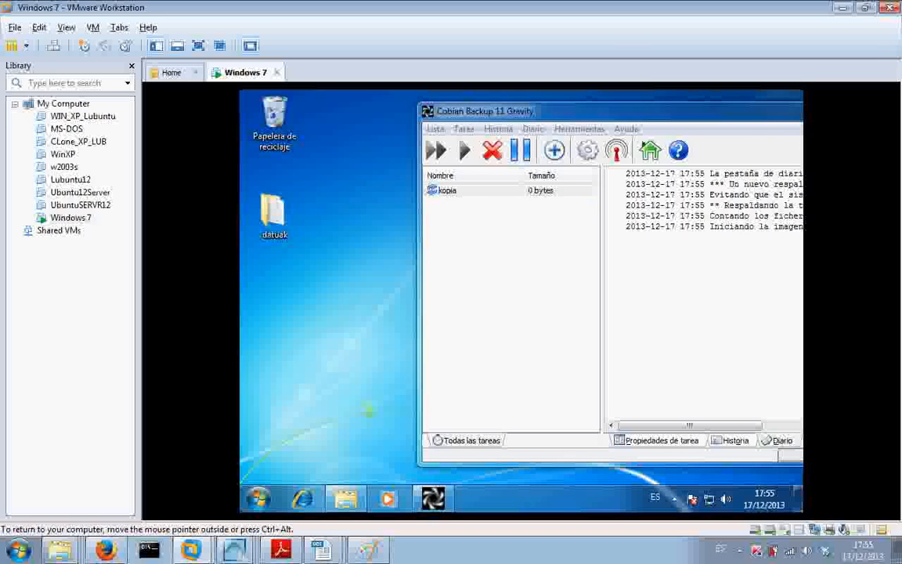
{"action": "left_click_drag", "start_coordinate": [649, 129], "coordinate": [504, 127]}
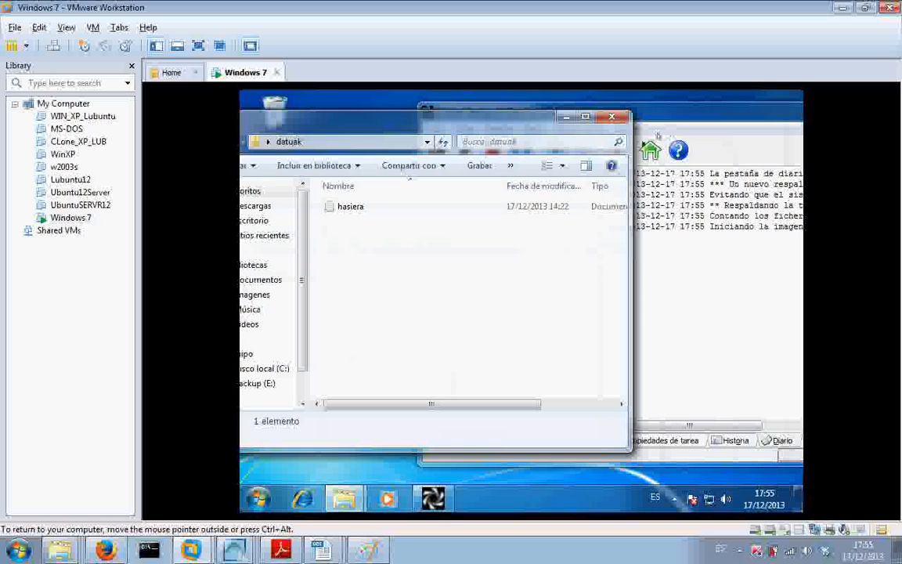
{"action": "right_click", "coordinate": [353, 258]}
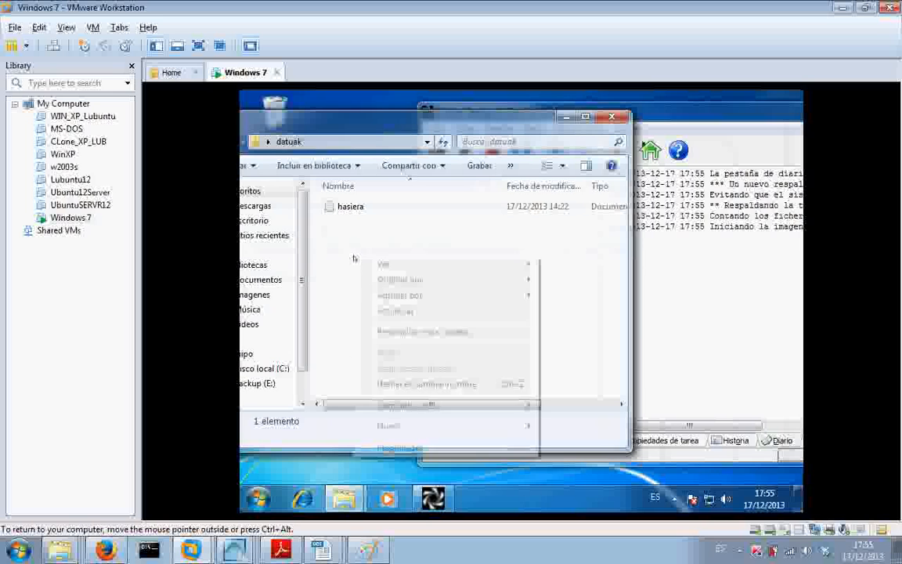
{"action": "mouse_move", "coordinate": [410, 431]}
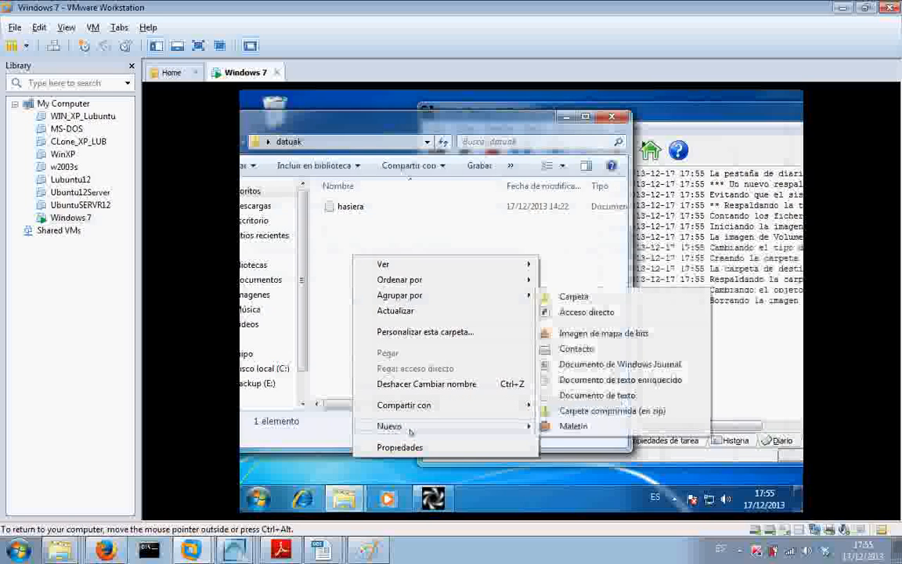
{"action": "left_click", "coordinate": [597, 395]}
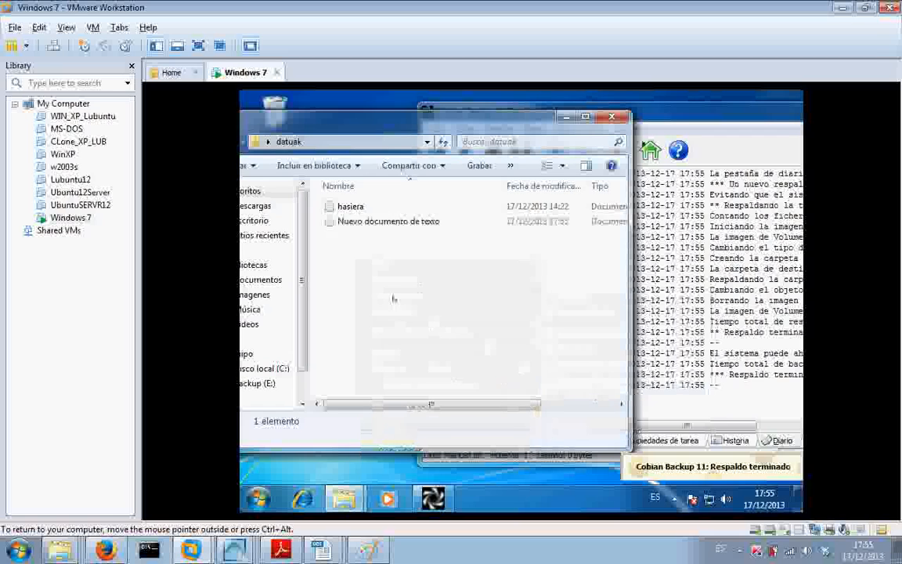
{"action": "type", "text": "berria"}
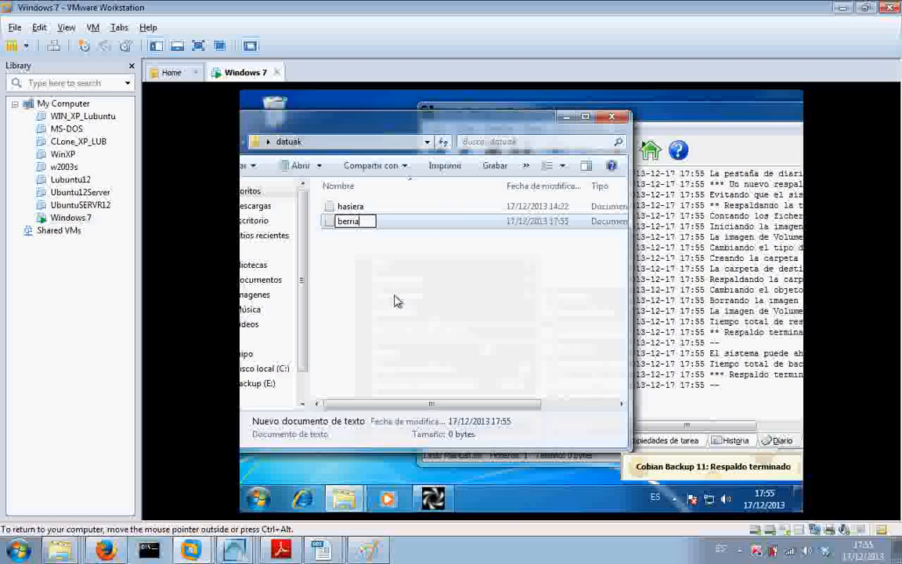
{"action": "type", "text": "1"}
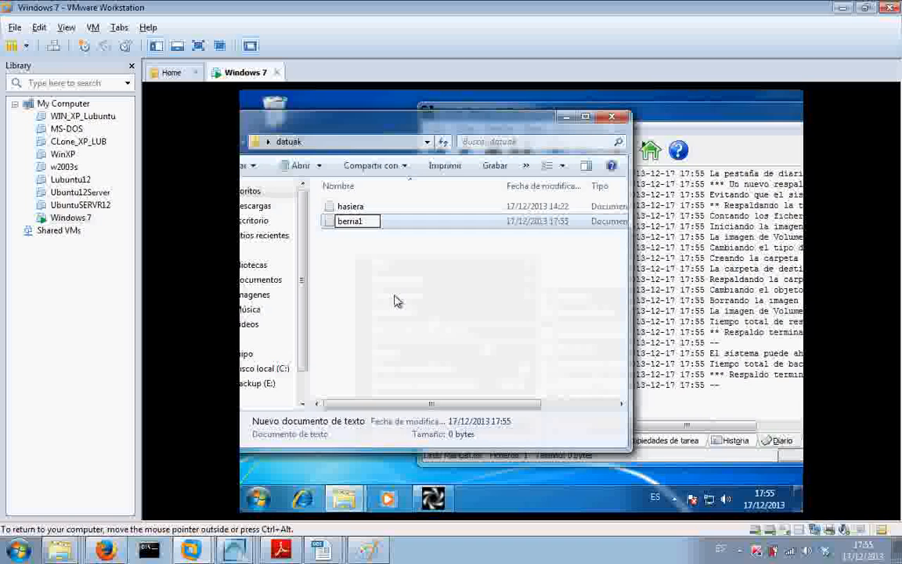
{"action": "key", "text": "Return"}
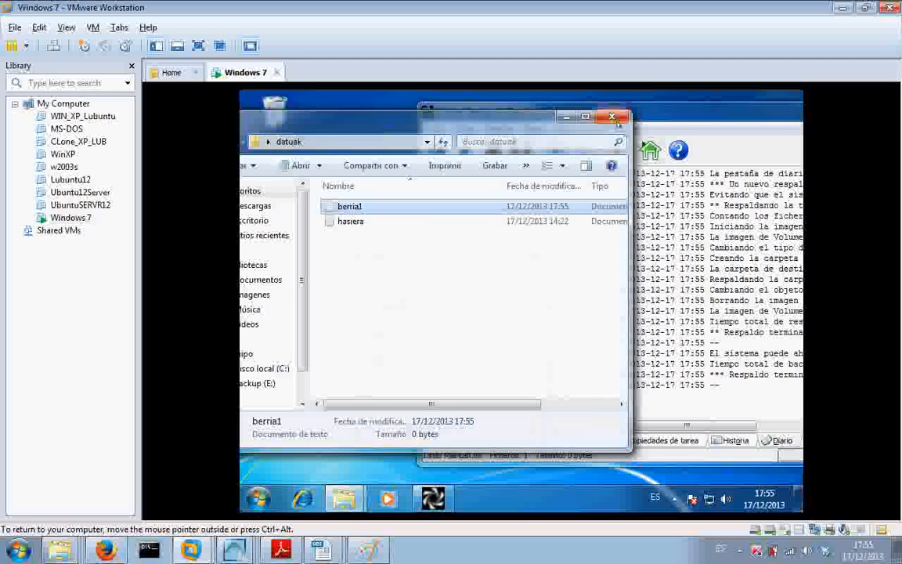
- Minimize the datuak folder window and run the kopia backup task again
{"action": "left_click", "coordinate": [566, 117]}
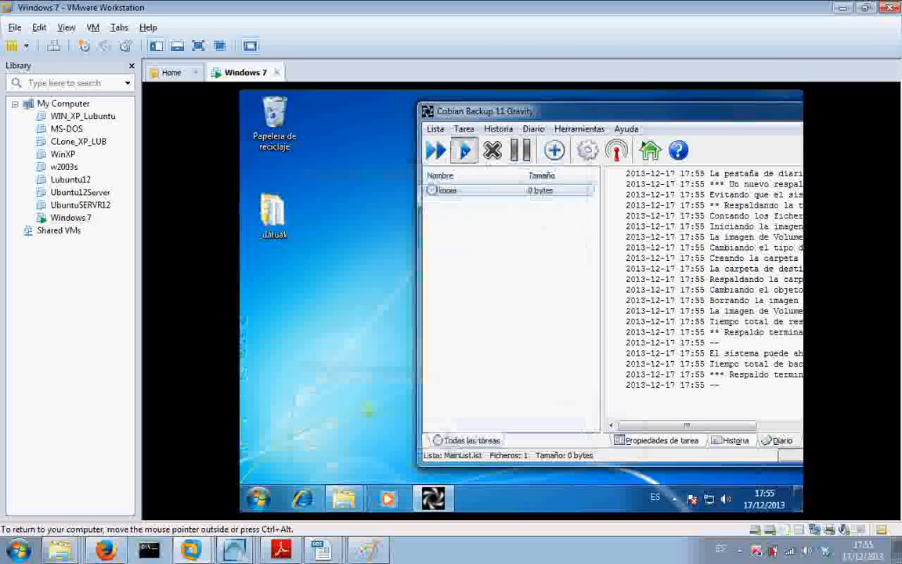
{"action": "left_click", "coordinate": [465, 151]}
{"action": "left_click", "coordinate": [644, 319]}
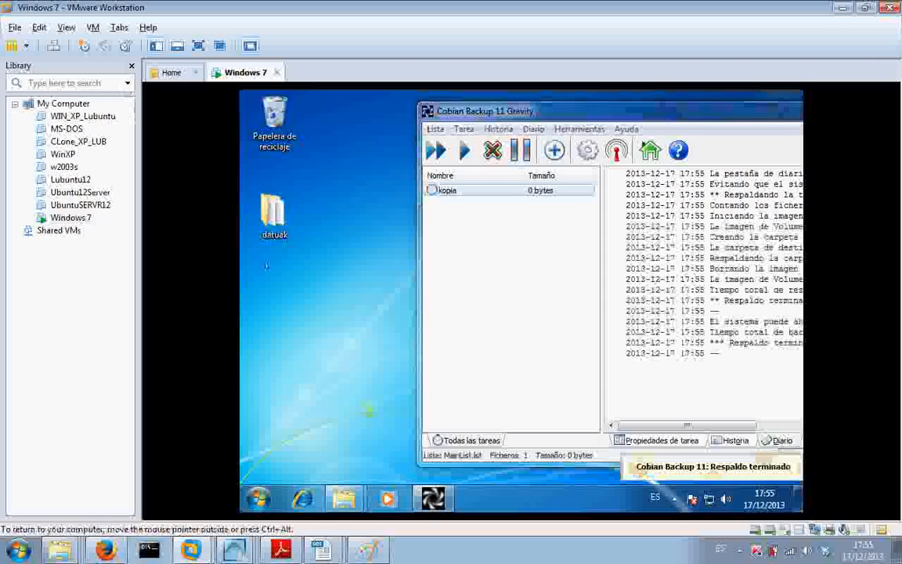
- Return to the datuak folder and create another text document in it named berria3
{"action": "mouse_move", "coordinate": [345, 498]}
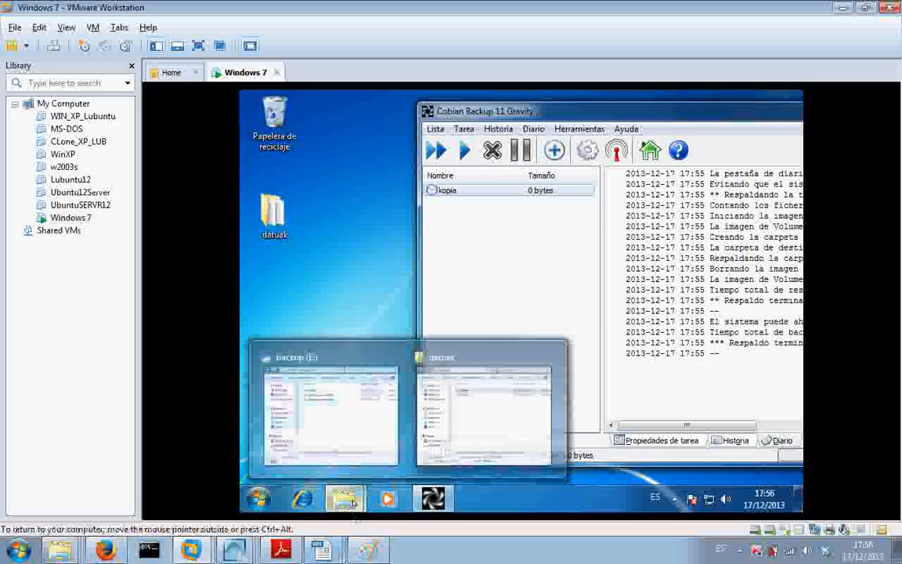
{"action": "left_click", "coordinate": [491, 425]}
{"action": "right_click", "coordinate": [342, 269]}
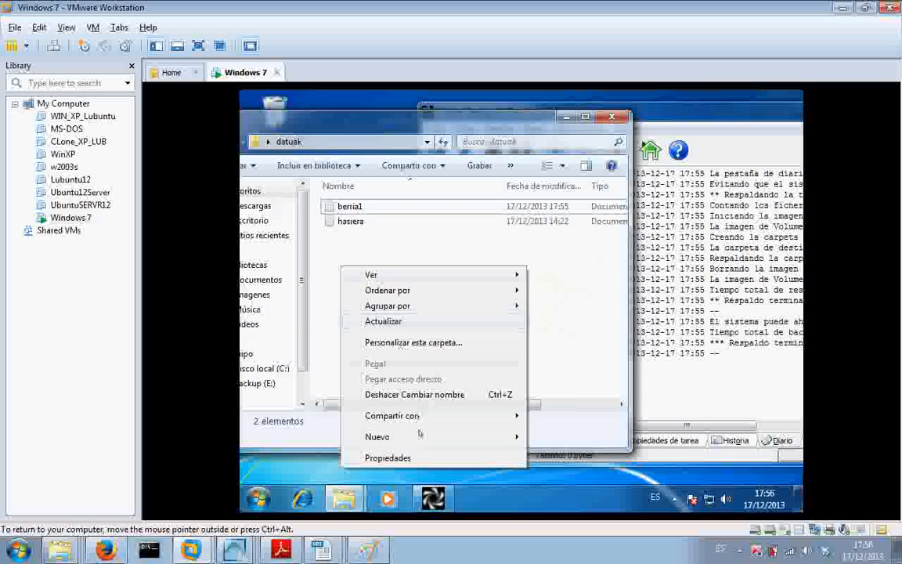
{"action": "mouse_move", "coordinate": [420, 437]}
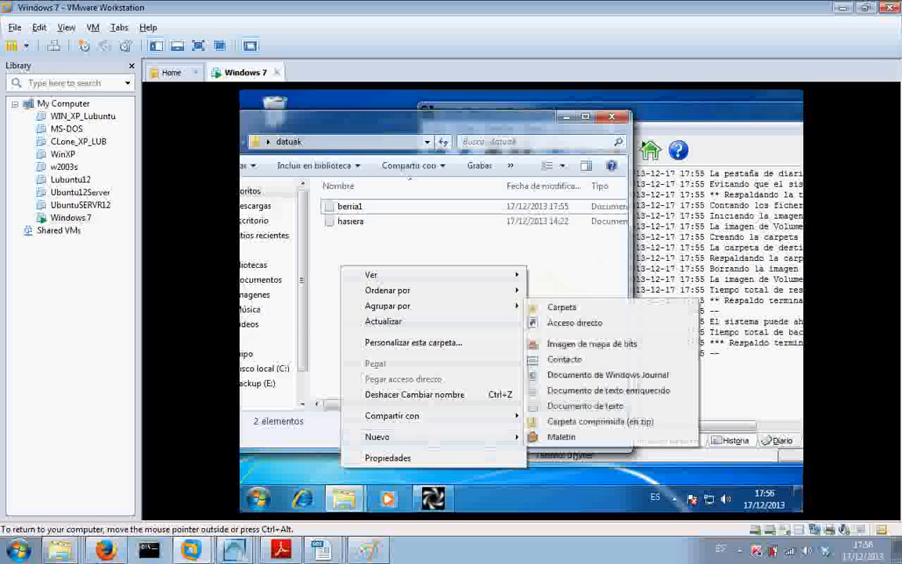
{"action": "left_click", "coordinate": [584, 406]}
{"action": "type", "text": "be"}
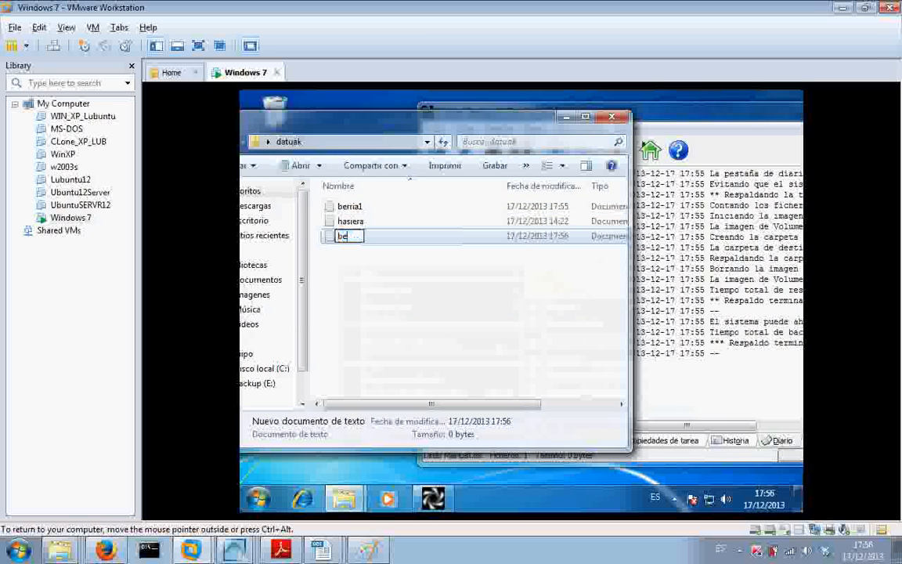
{"action": "type", "text": "rria3"}
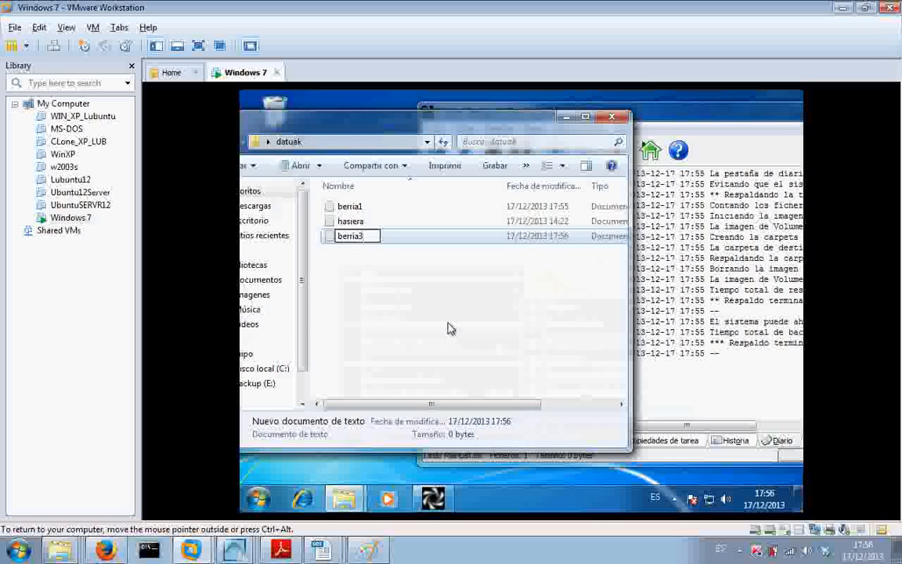
{"action": "key", "text": "Return"}
- Bring Cobian Backup to the front and run the kopia task to back up the added file berria3
{"action": "left_click", "coordinate": [703, 116]}
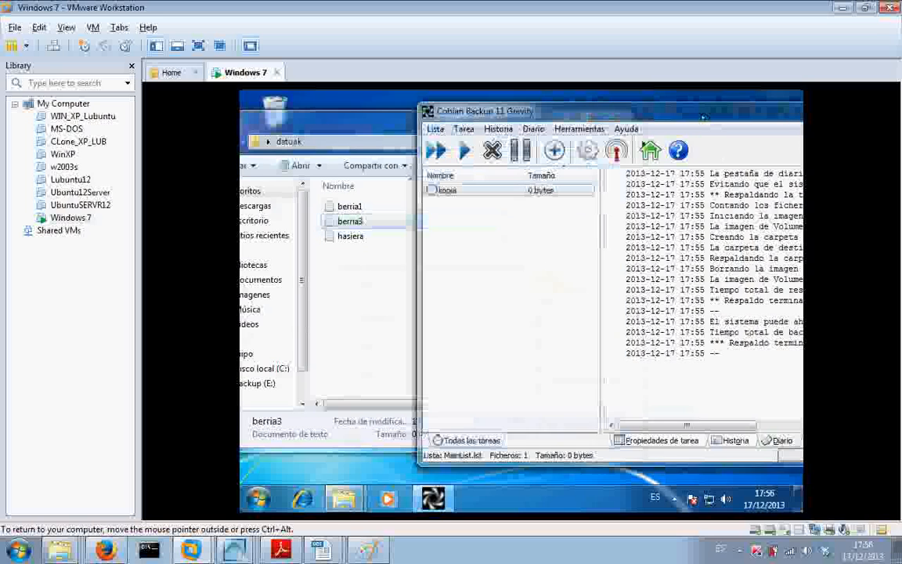
{"action": "left_click", "coordinate": [464, 151]}
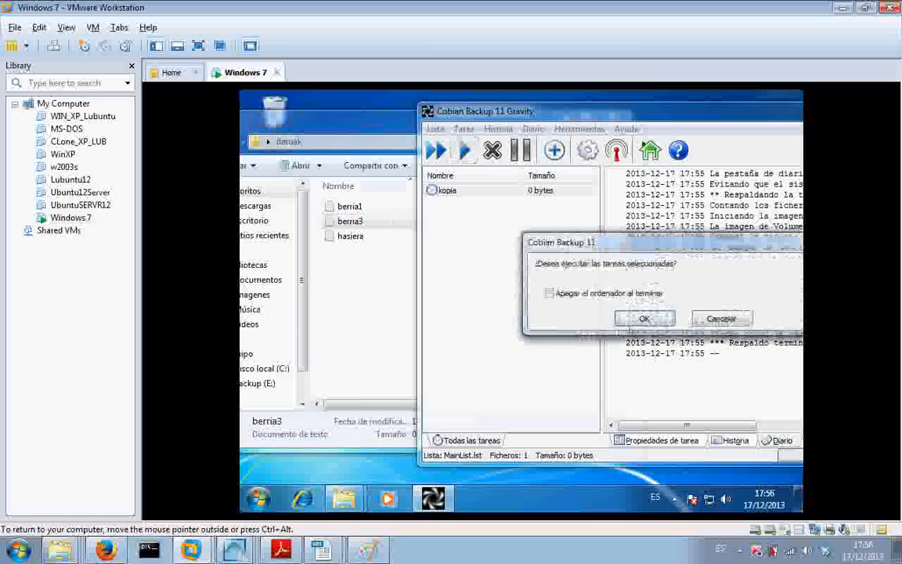
{"action": "left_click", "coordinate": [631, 322]}
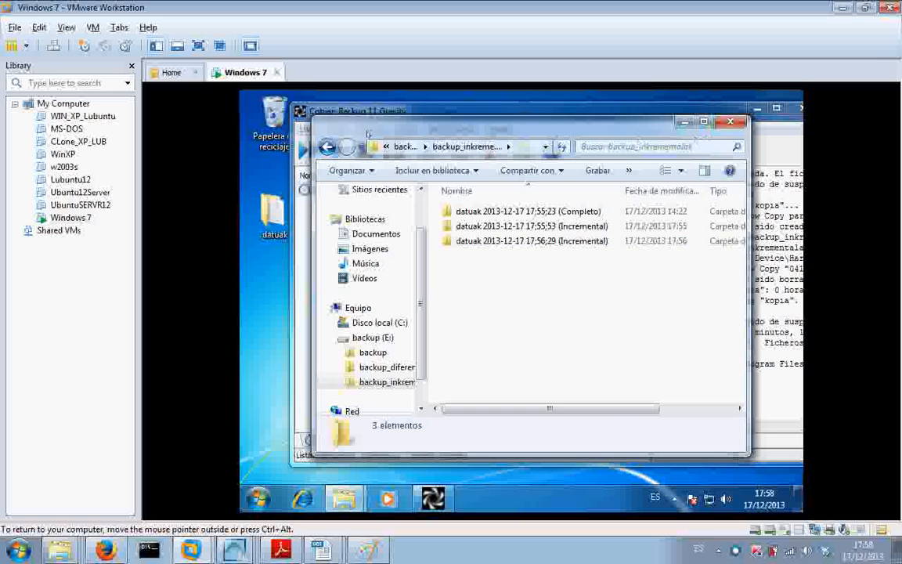
- Go back to the backup (E:) drive, select the backup_diferentzialak folder and switch to Cobian Backup
{"action": "left_click", "coordinate": [328, 147]}
{"action": "left_click", "coordinate": [518, 228]}
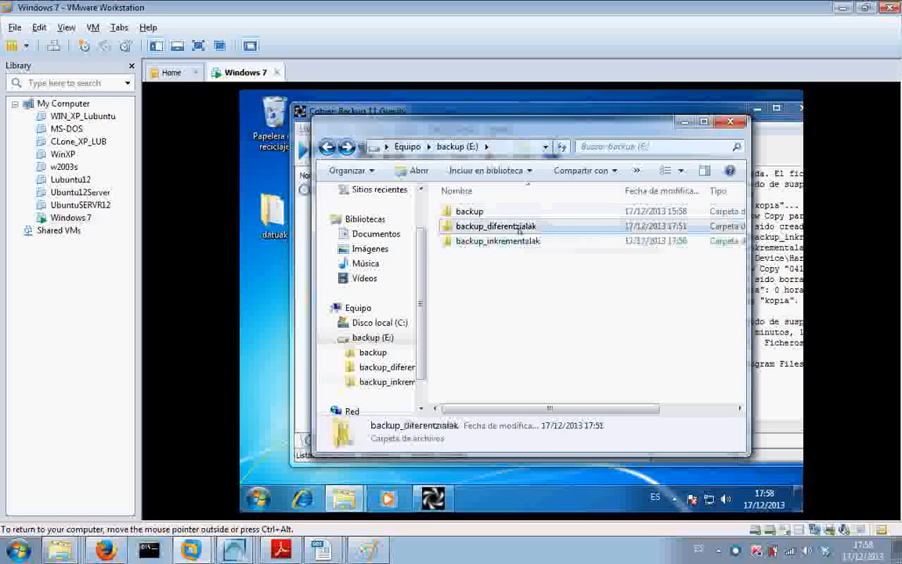
{"action": "left_click", "coordinate": [589, 114]}
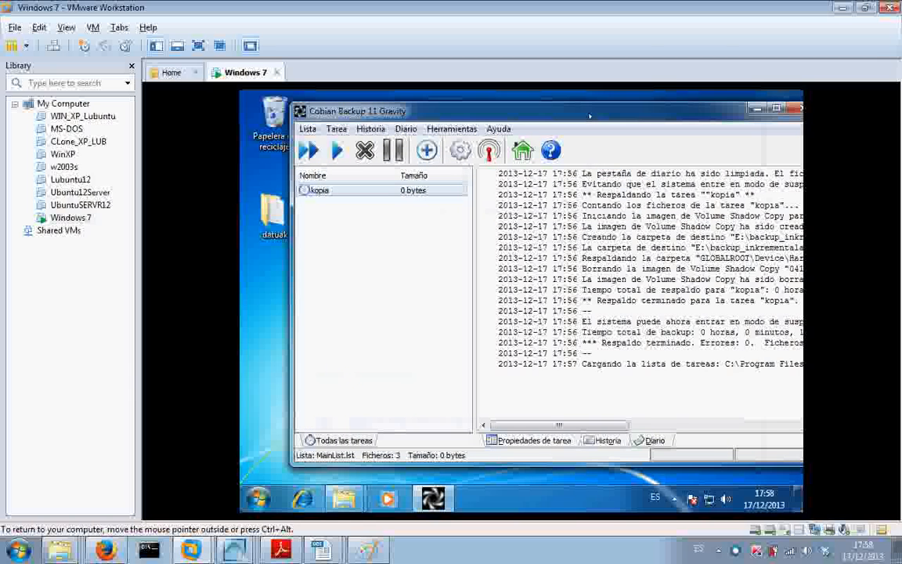
- Edit the kopia task, keeping the Diferencial backup type and checking its source and destination folders, and save it
{"action": "right_click", "coordinate": [342, 190]}
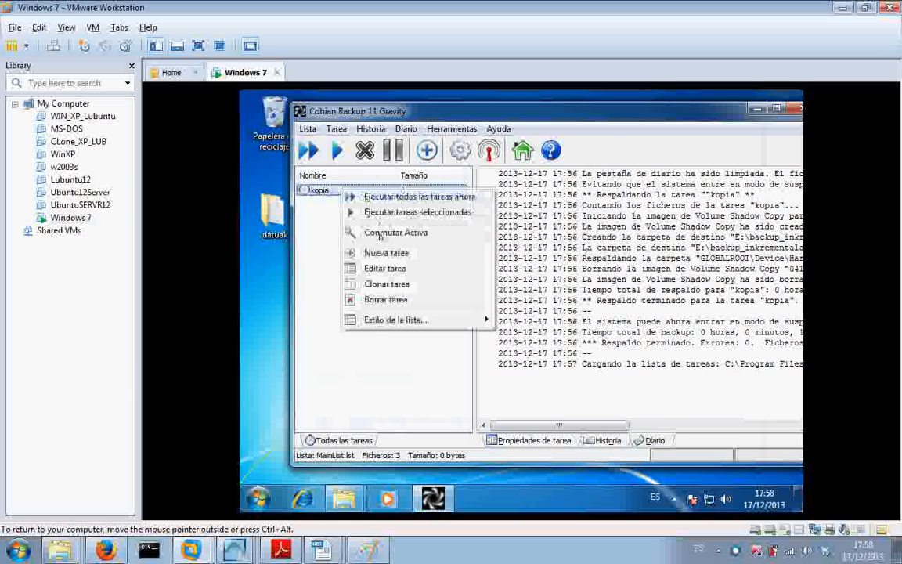
{"action": "left_click", "coordinate": [379, 268]}
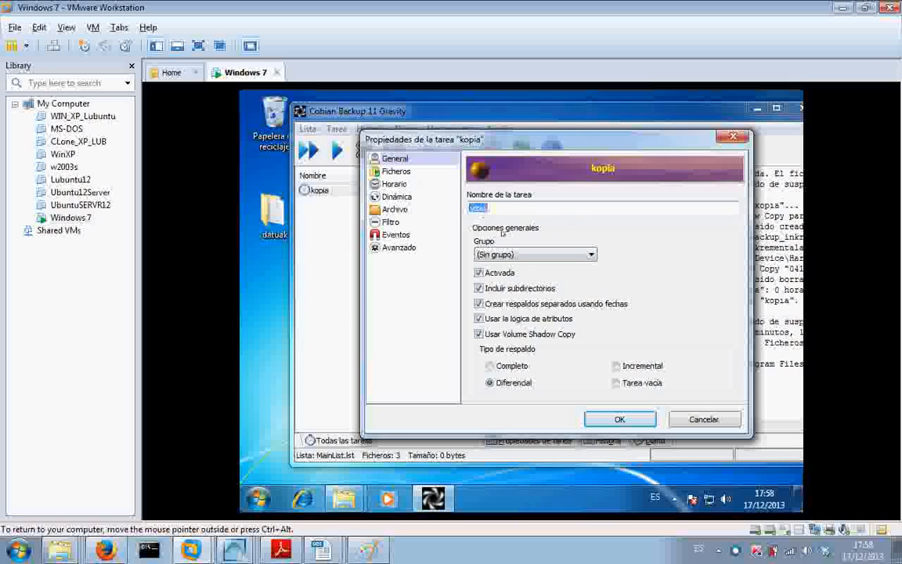
{"action": "left_click", "coordinate": [497, 385]}
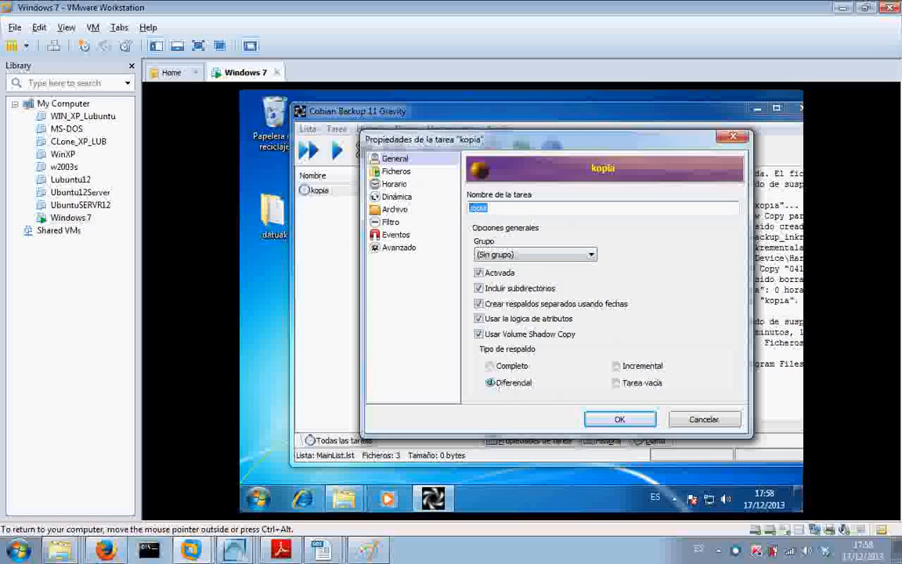
{"action": "left_click", "coordinate": [395, 172]}
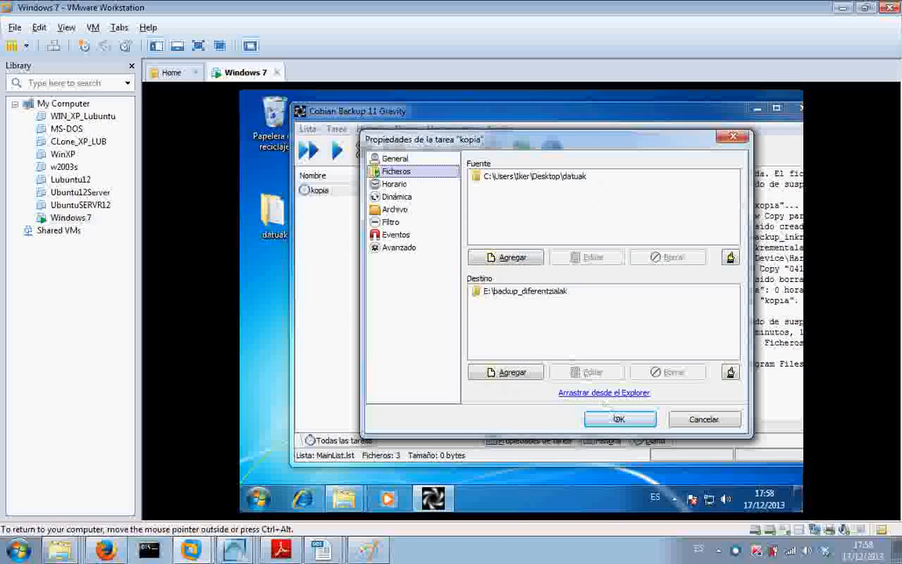
{"action": "left_click", "coordinate": [616, 420]}
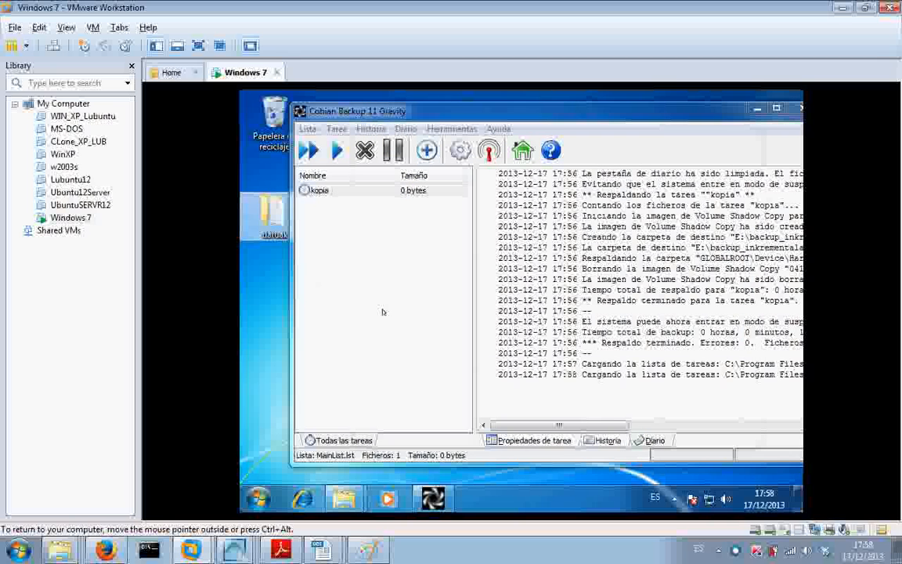
- Check the contents of the datuak folder, minimize its window and run the kopia task
{"action": "mouse_move", "coordinate": [343, 498]}
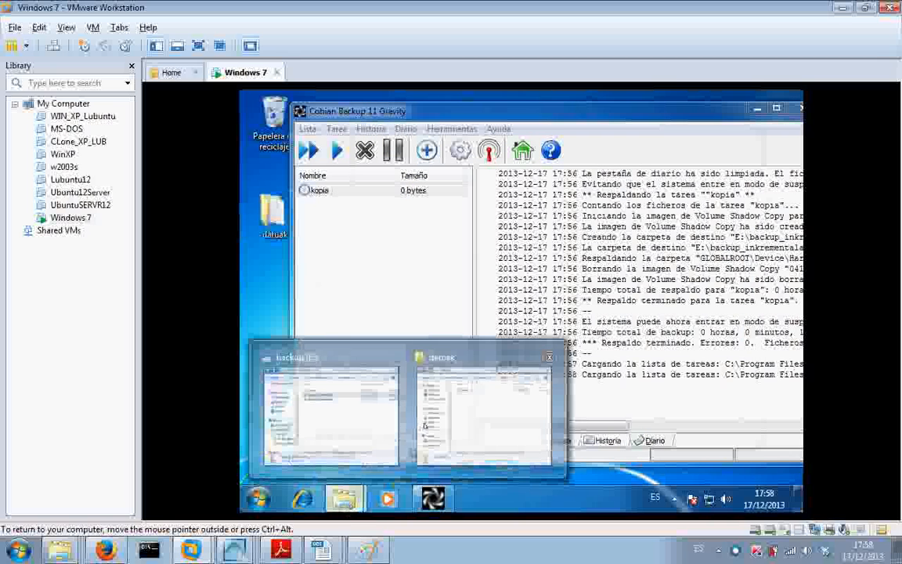
{"action": "left_click", "coordinate": [462, 391]}
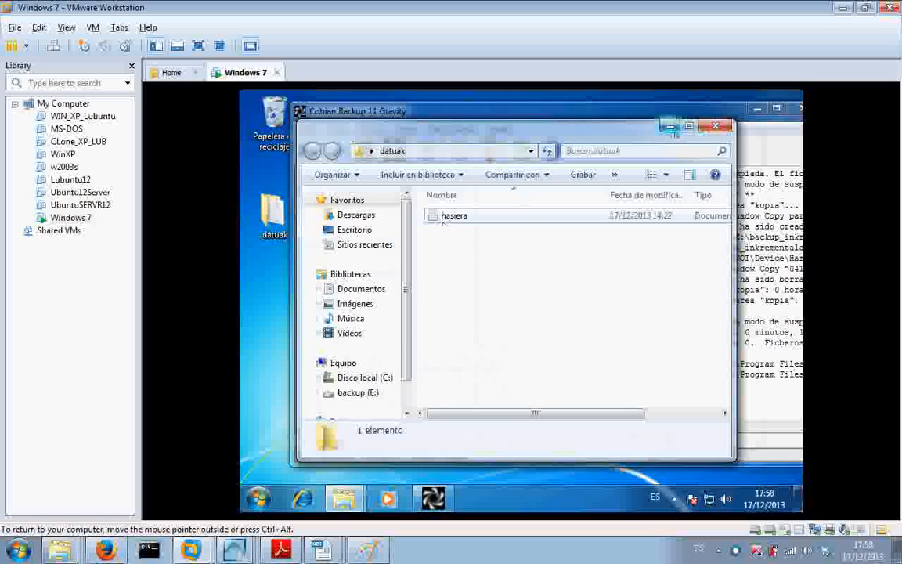
{"action": "left_click", "coordinate": [671, 126]}
{"action": "left_click", "coordinate": [307, 148]}
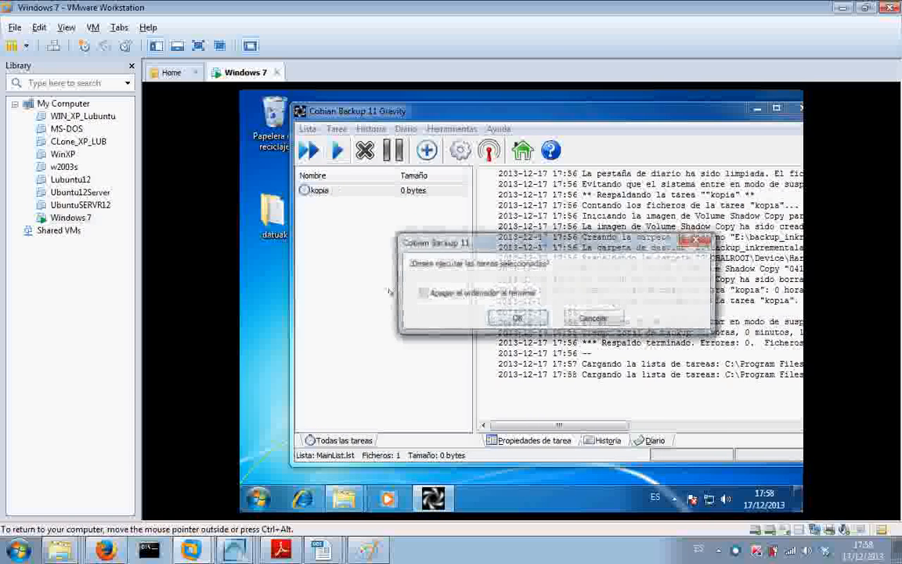
{"action": "left_click", "coordinate": [517, 319]}
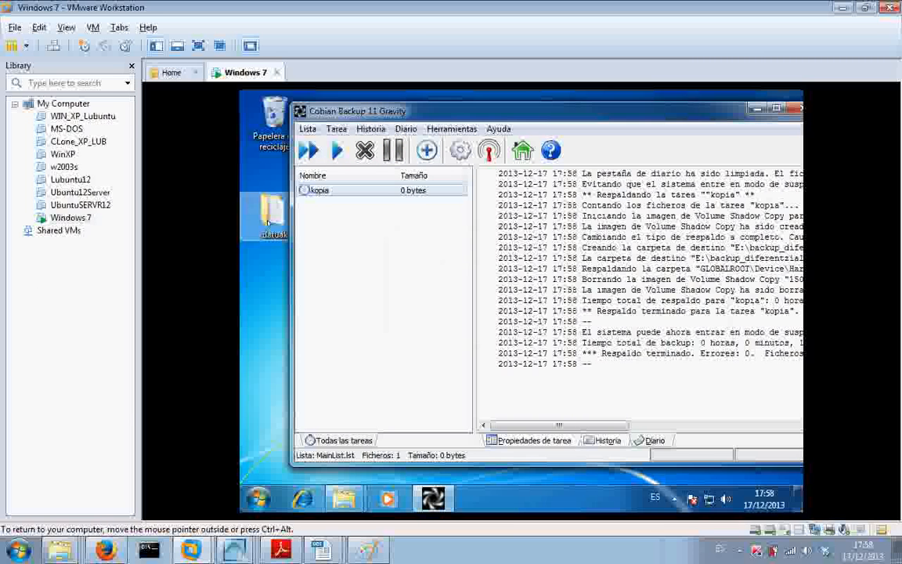
- Return to the datuak folder and create a text document named berria1 in it
{"action": "mouse_move", "coordinate": [344, 499]}
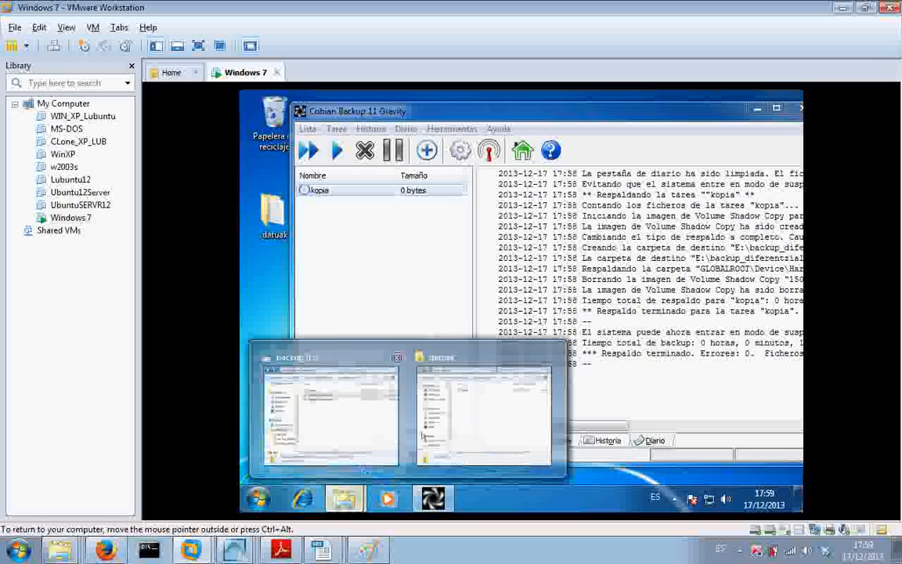
{"action": "left_click", "coordinate": [457, 428]}
{"action": "right_click", "coordinate": [454, 271]}
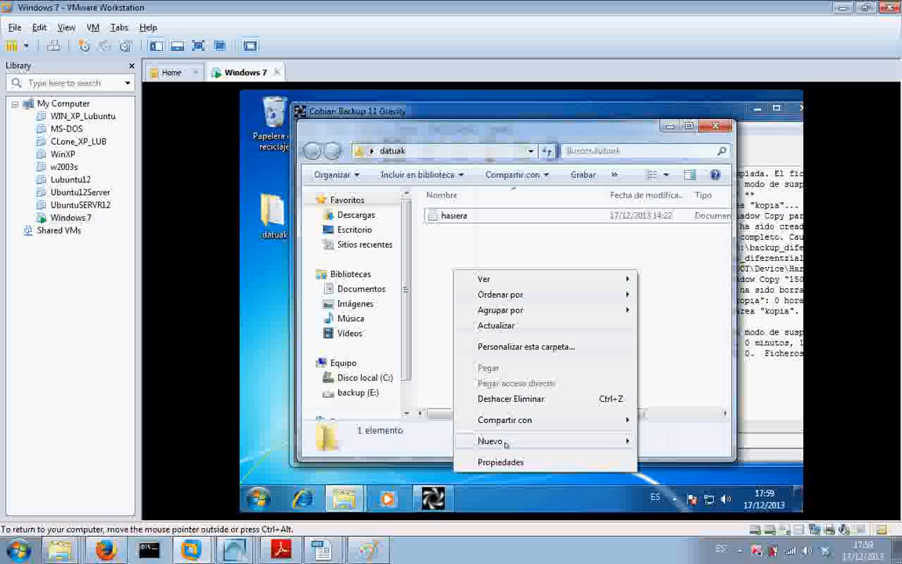
{"action": "mouse_move", "coordinate": [542, 433]}
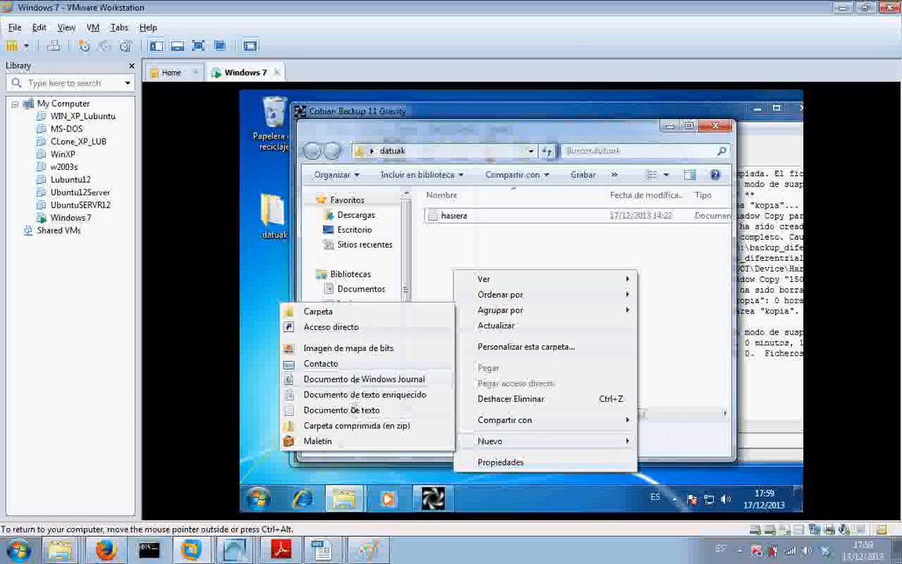
{"action": "left_click", "coordinate": [342, 410]}
{"action": "type", "text": "berri"}
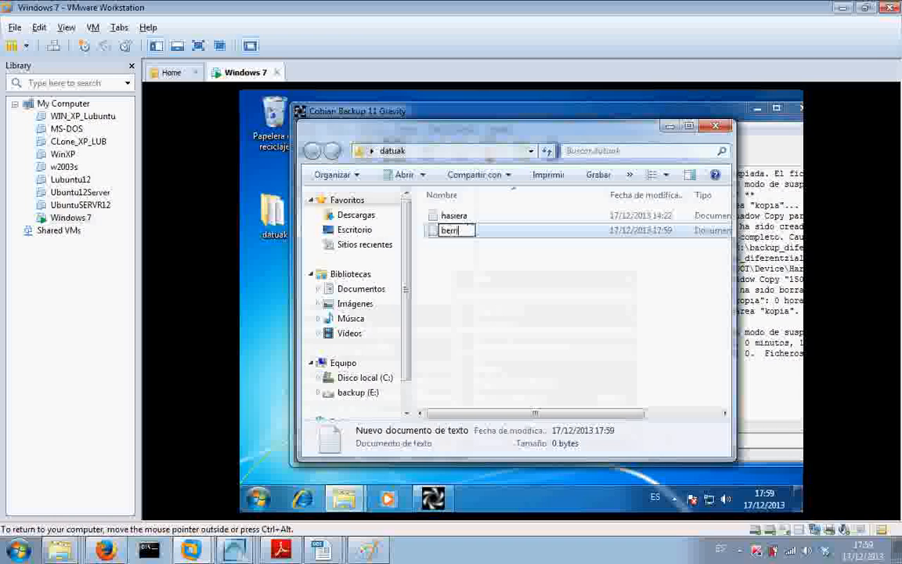
{"action": "type", "text": "a1"}
{"action": "key", "text": "Return"}
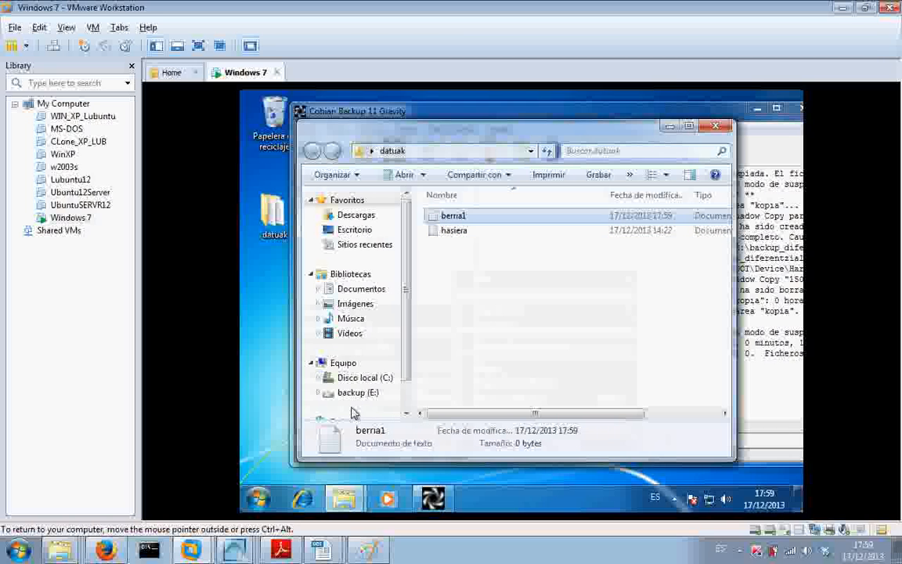
- Minimize the datuak window, run the kopia task to back up berria1, and highlight the completion entry in the log
{"action": "left_click", "coordinate": [669, 127]}
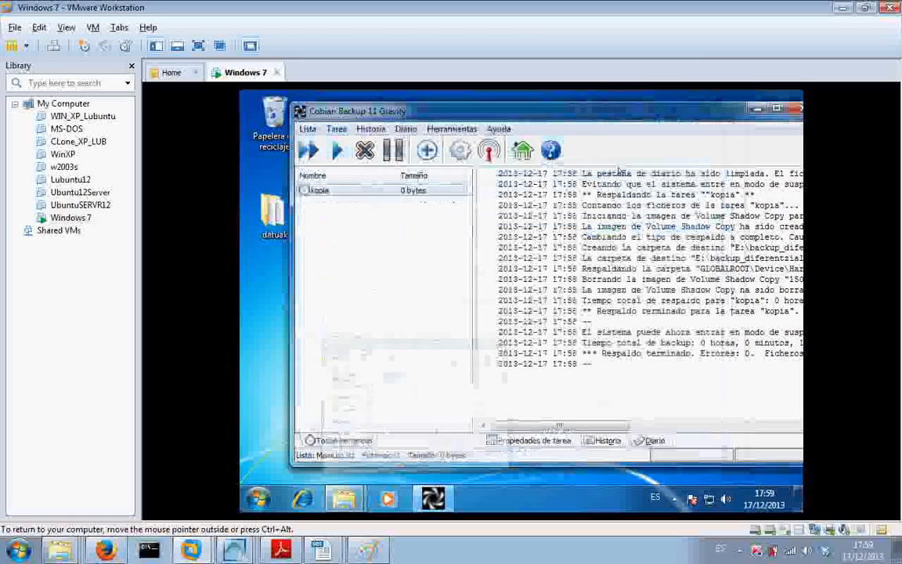
{"action": "left_click", "coordinate": [336, 152]}
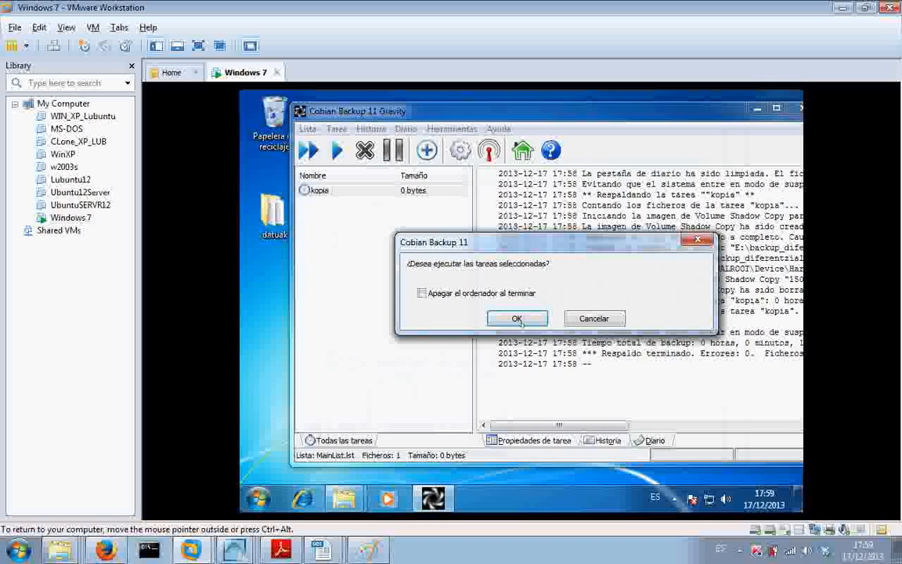
{"action": "left_click", "coordinate": [518, 319]}
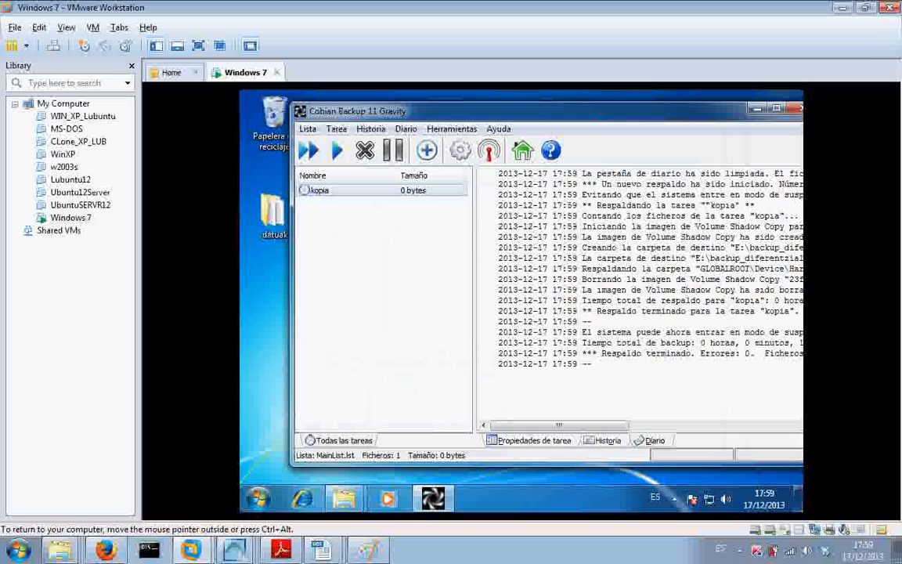
{"action": "left_click_drag", "start_coordinate": [602, 354], "coordinate": [686, 354]}
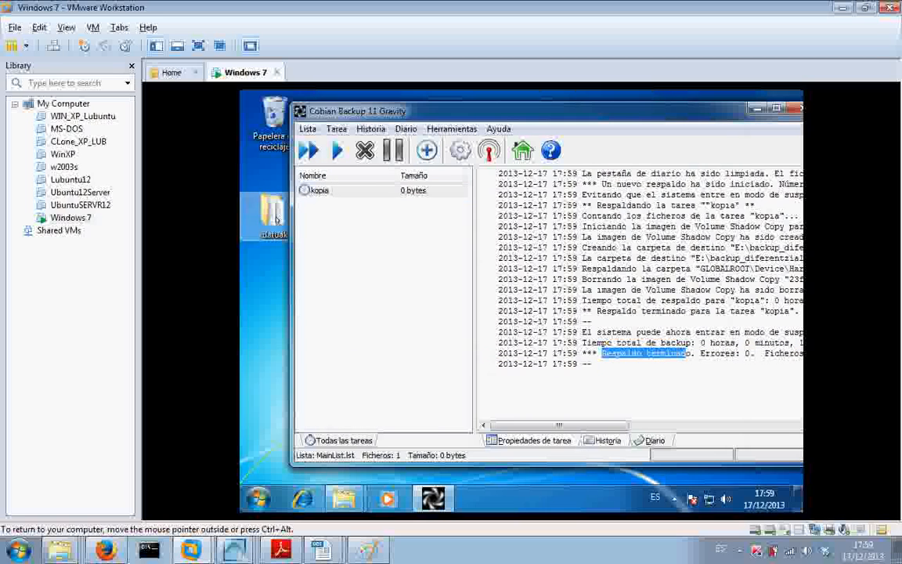
- Reopen the datuak folder window and add another text document named berria3
{"action": "mouse_move", "coordinate": [343, 505]}
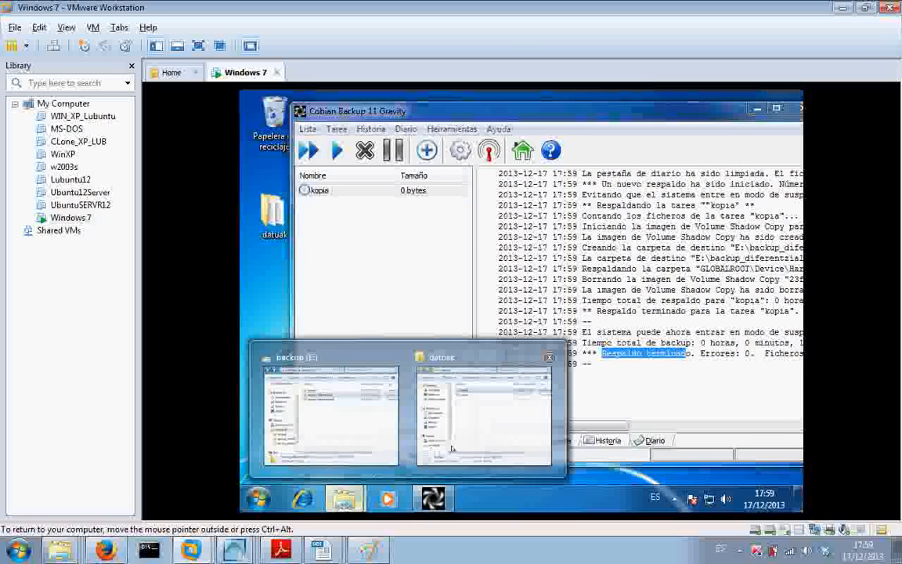
{"action": "left_click", "coordinate": [473, 411]}
{"action": "right_click", "coordinate": [462, 314]}
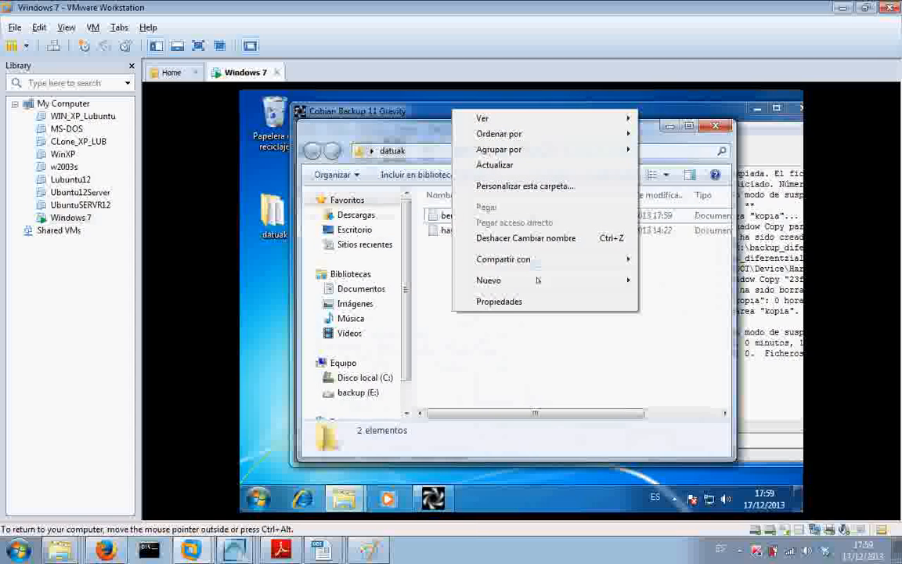
{"action": "mouse_move", "coordinate": [501, 280]}
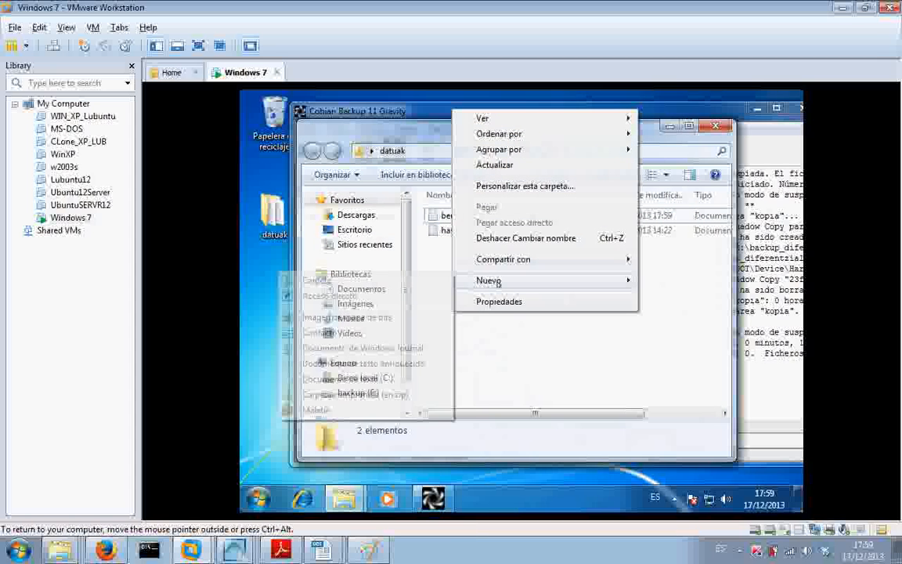
{"action": "left_click", "coordinate": [340, 378]}
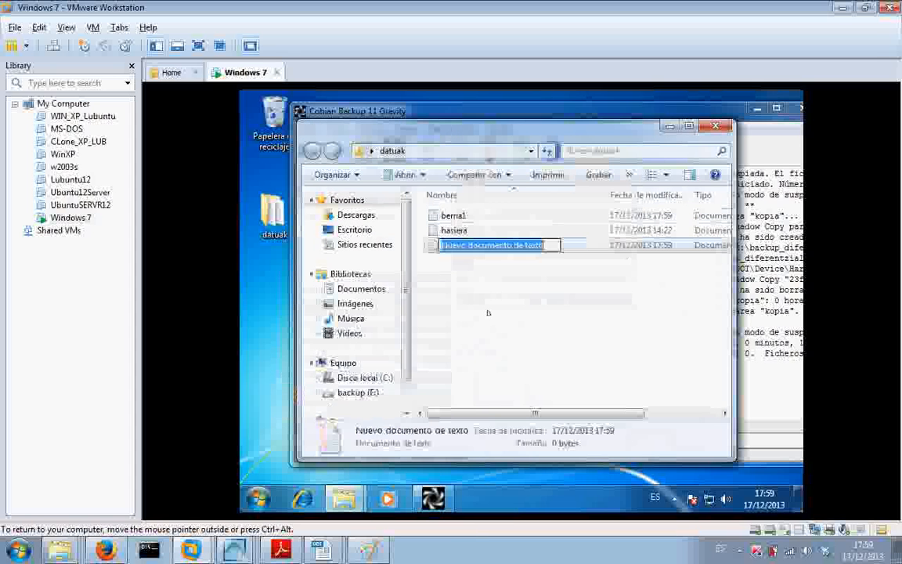
{"action": "type", "text": "berria"}
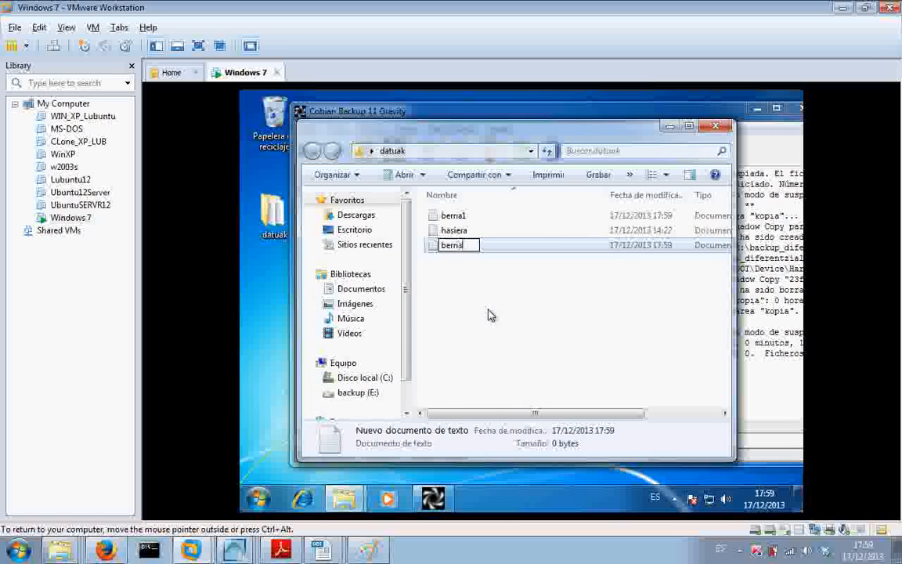
{"action": "type", "text": "3"}
{"action": "key", "text": "Return"}
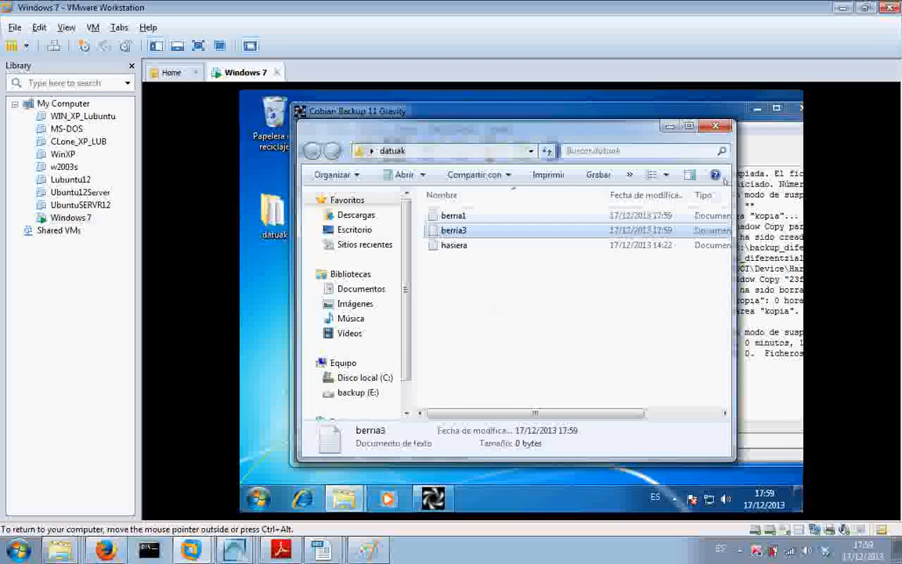
- Close the datuak folder window and run the kopia task to back up the added berria3 file
{"action": "left_click", "coordinate": [716, 126]}
{"action": "left_click", "coordinate": [308, 150]}
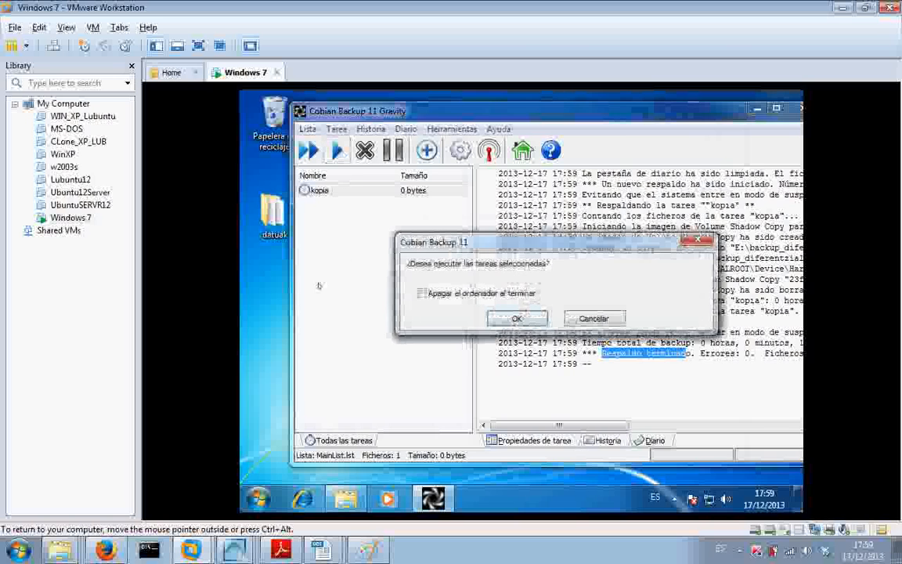
{"action": "left_click", "coordinate": [525, 321]}
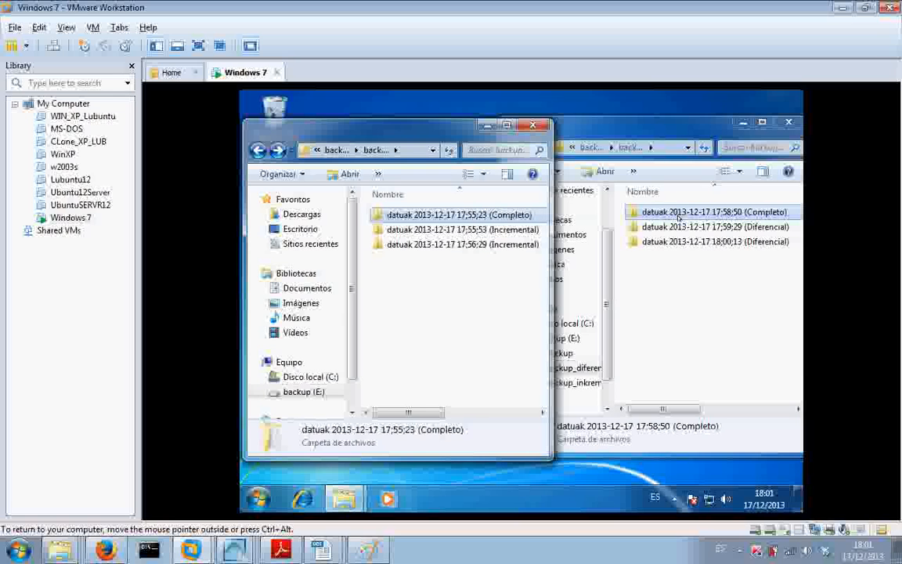
- Open the Completo backup folder in both the incremental and differential windows to compare their contents, and return to the backup lists
{"action": "double_click", "coordinate": [447, 219]}
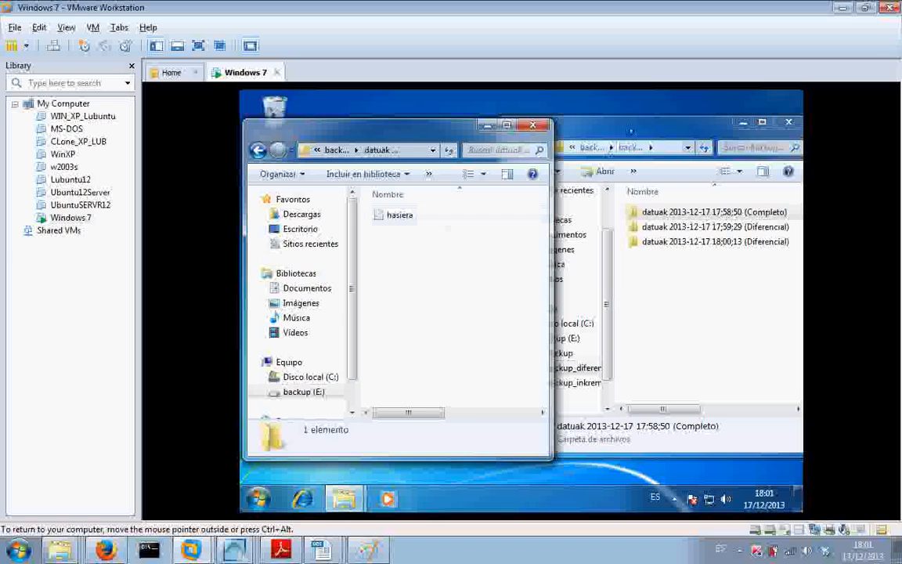
{"action": "left_click", "coordinate": [640, 125]}
{"action": "double_click", "coordinate": [650, 212]}
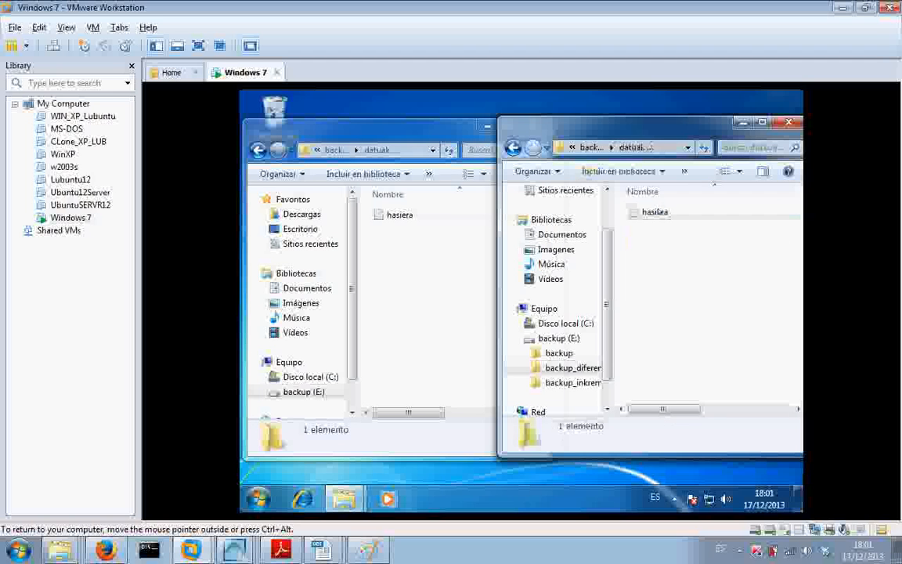
{"action": "left_click", "coordinate": [514, 147]}
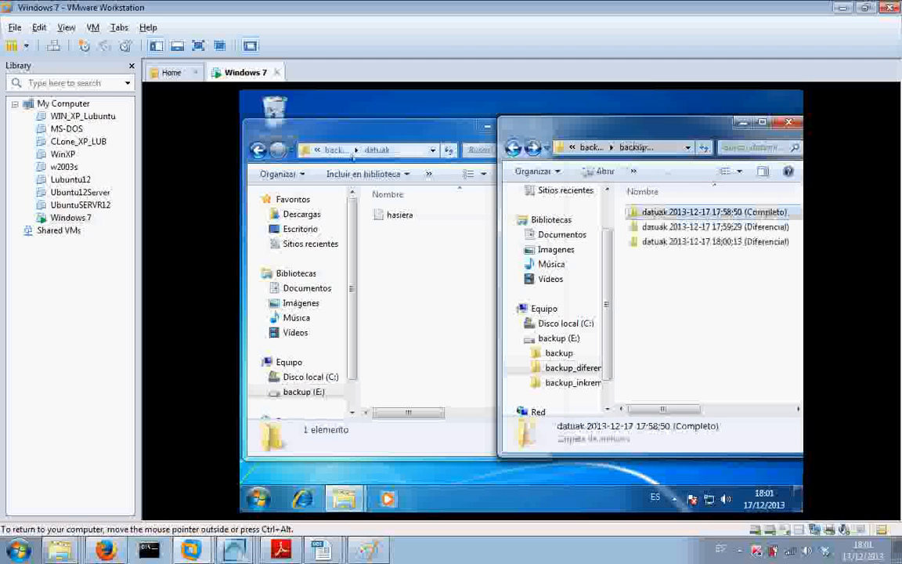
{"action": "left_click", "coordinate": [259, 150]}
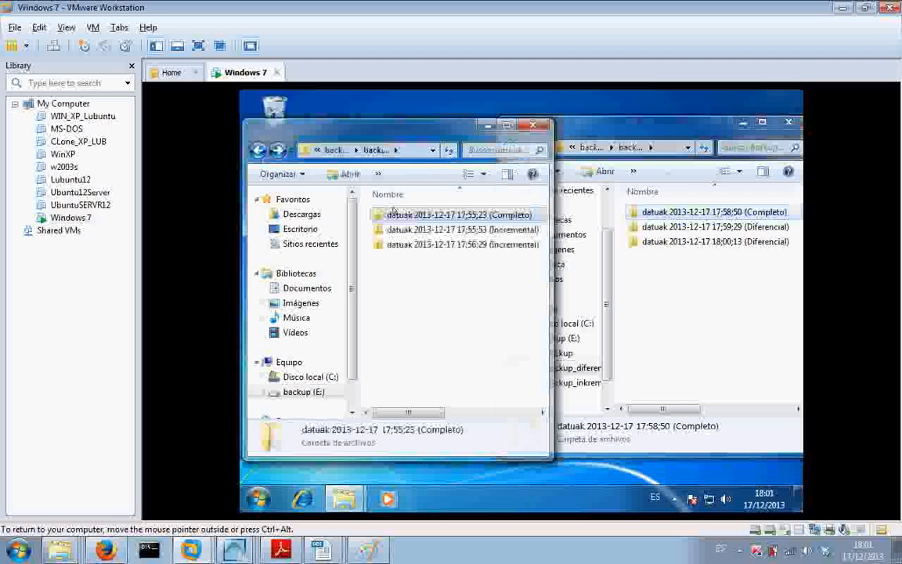
{"action": "left_click", "coordinate": [431, 230]}
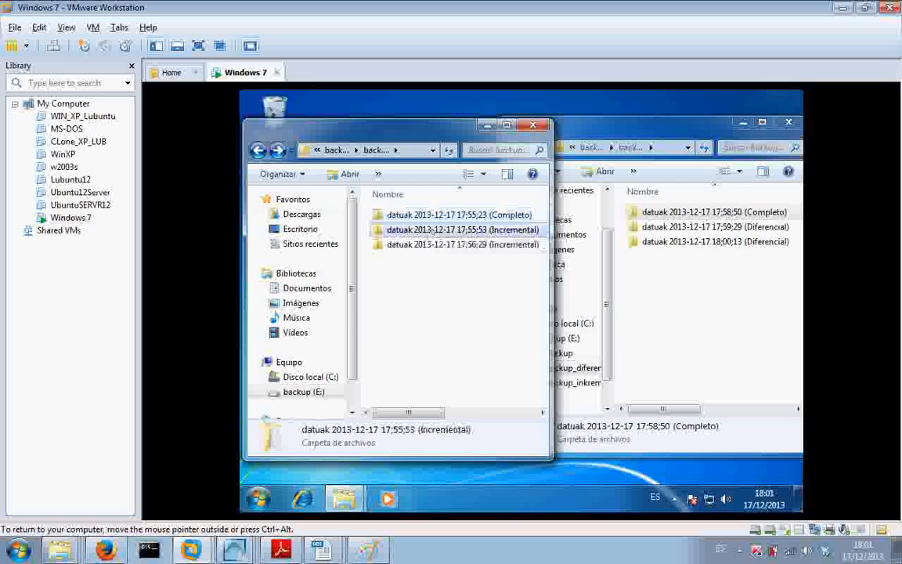
{"action": "left_click", "coordinate": [431, 230]}
{"action": "key", "text": "Return"}
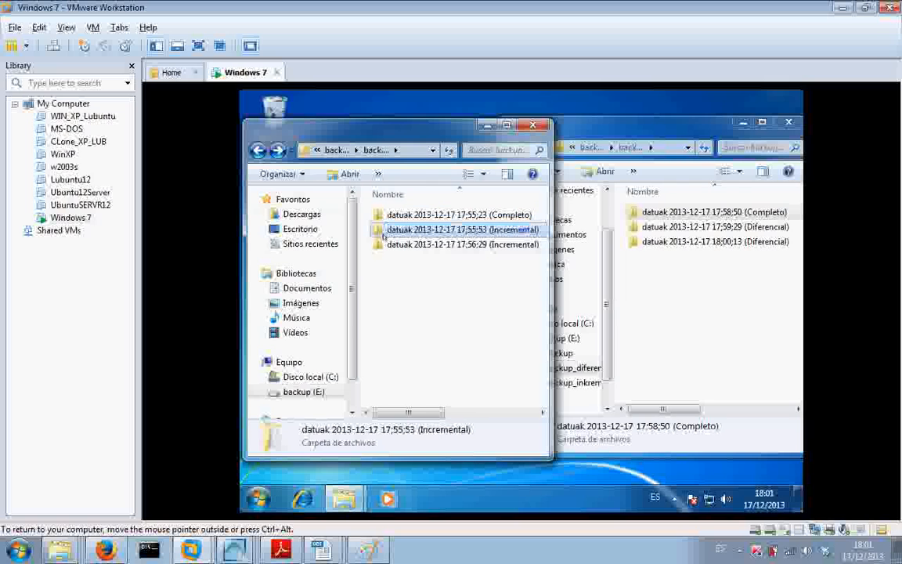
{"action": "double_click", "coordinate": [385, 234]}
{"action": "left_click", "coordinate": [575, 147]}
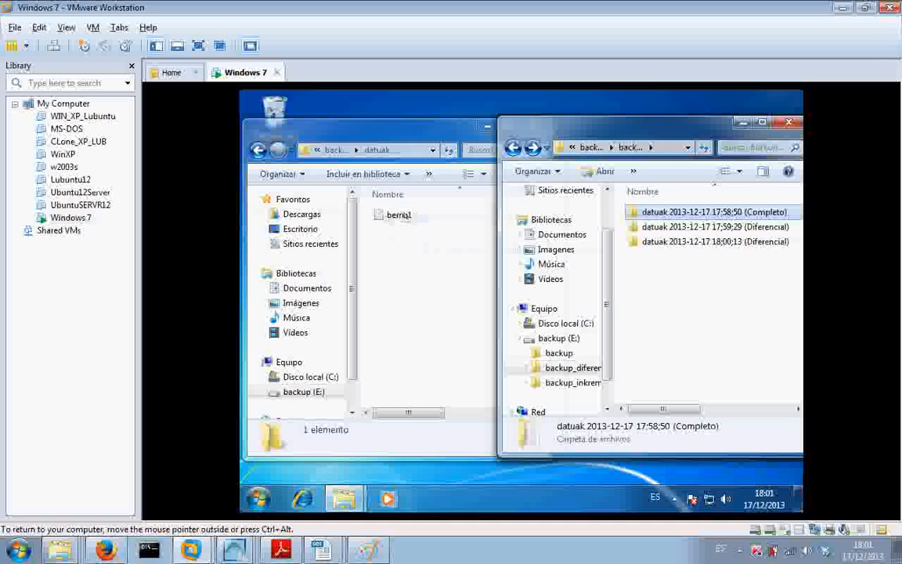
{"action": "left_click", "coordinate": [651, 228]}
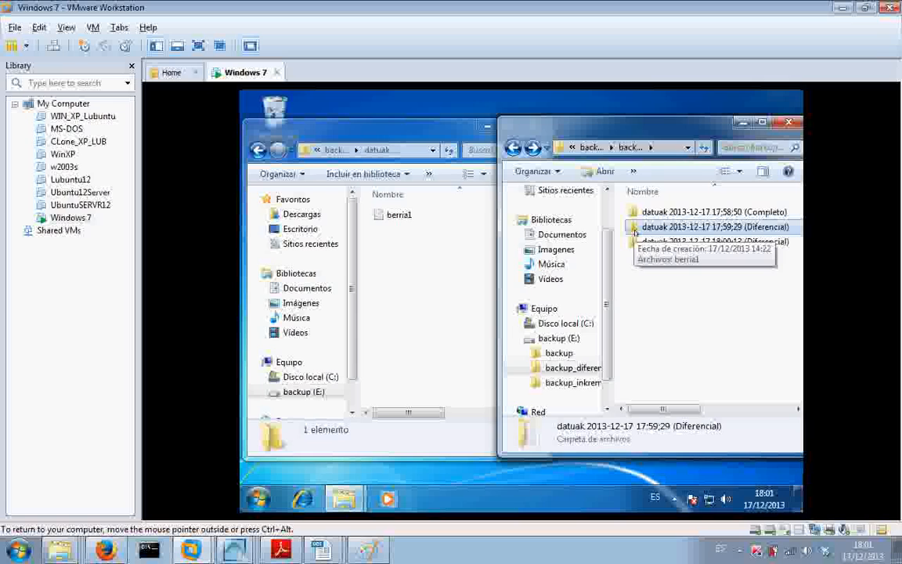
{"action": "double_click", "coordinate": [634, 228]}
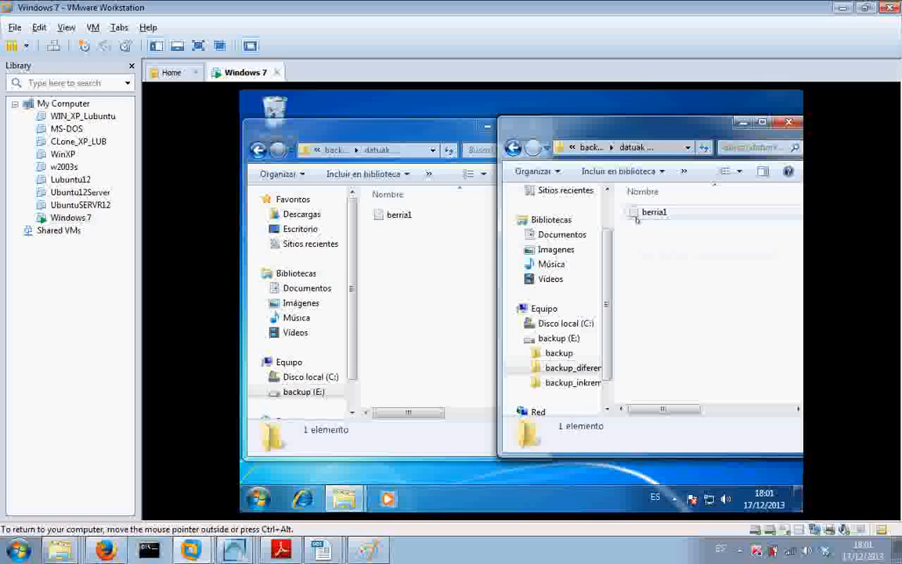
{"action": "left_click", "coordinate": [513, 148]}
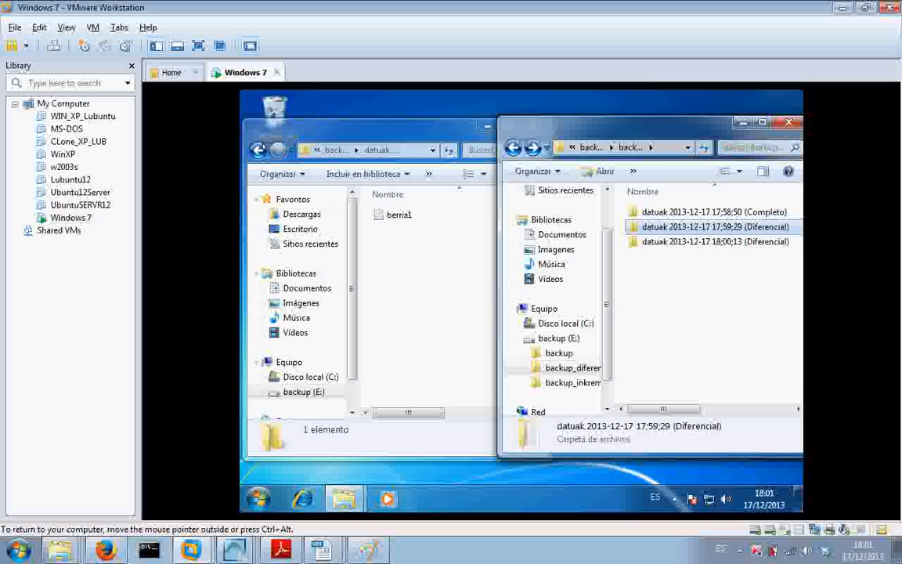
{"action": "left_click", "coordinate": [258, 149]}
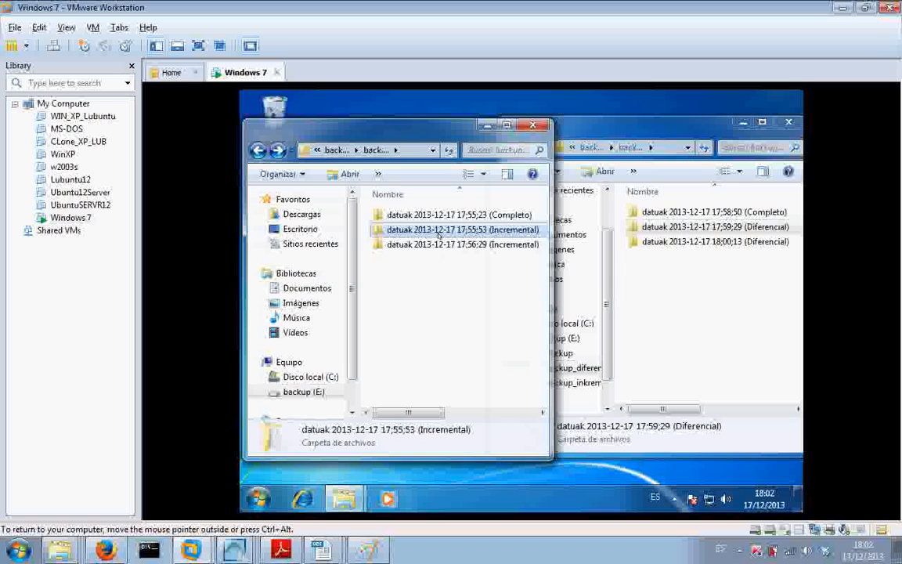
{"action": "mouse_move", "coordinate": [439, 235]}
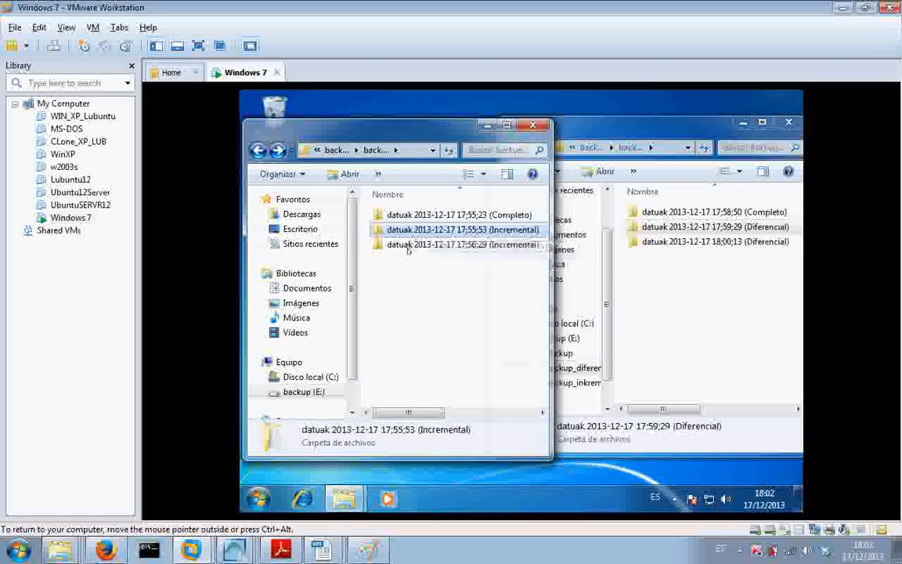
{"action": "mouse_move", "coordinate": [408, 251]}
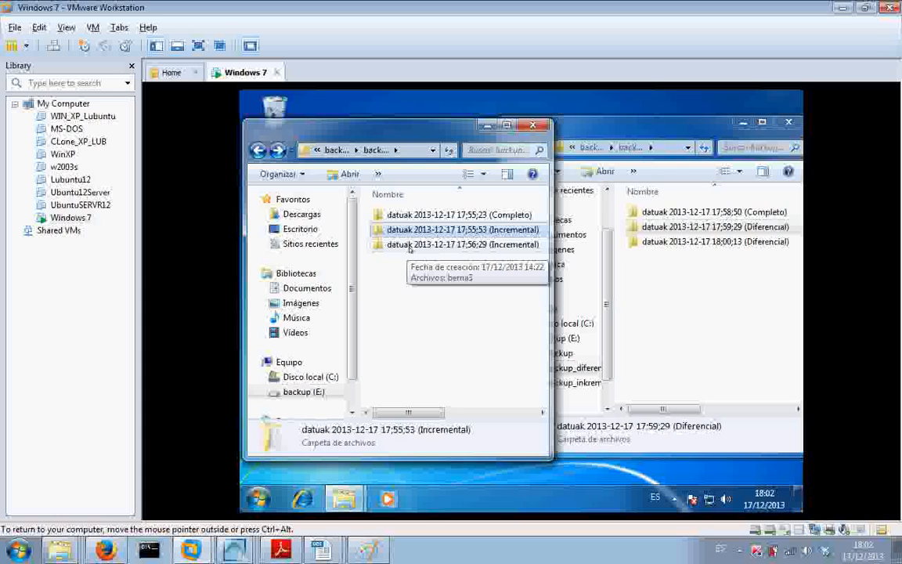
{"action": "double_click", "coordinate": [414, 247]}
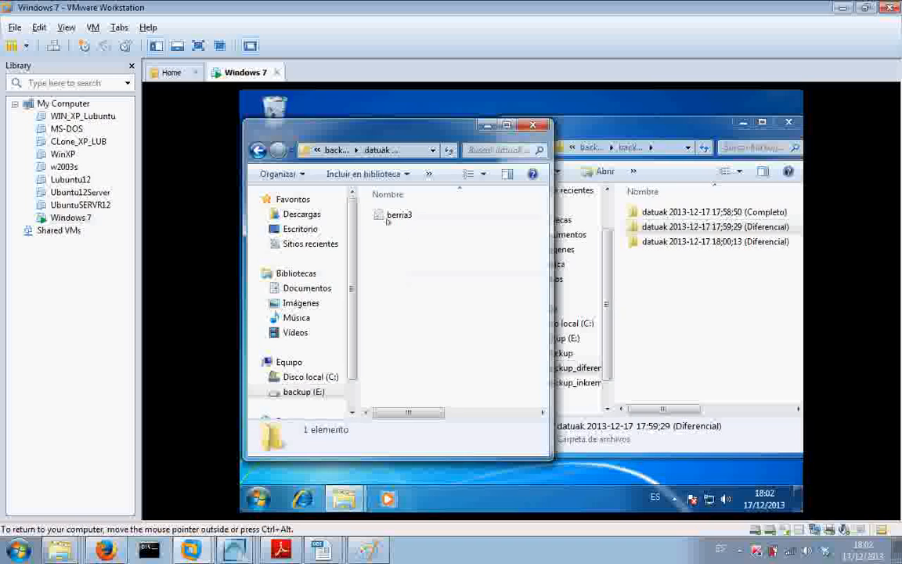
{"action": "key", "text": "BackSpace"}
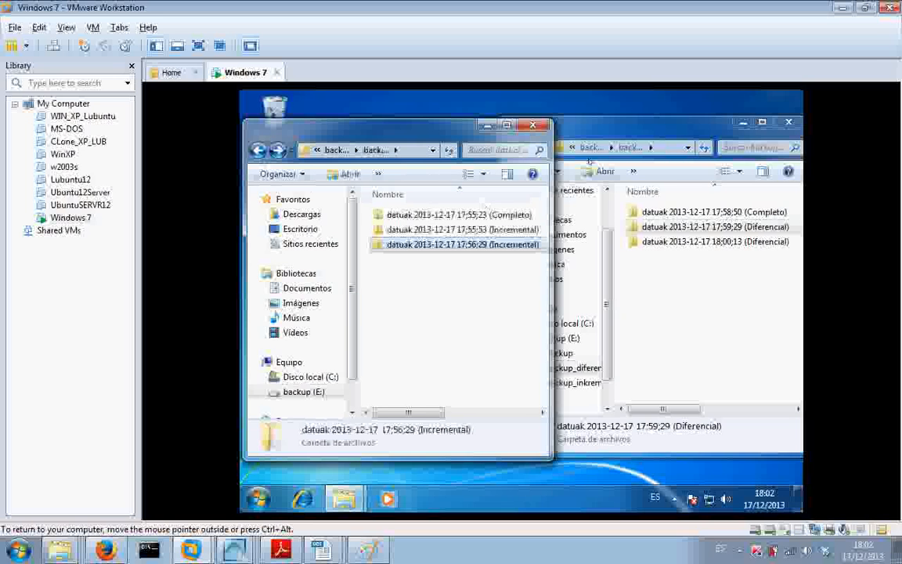
{"action": "left_click", "coordinate": [588, 161]}
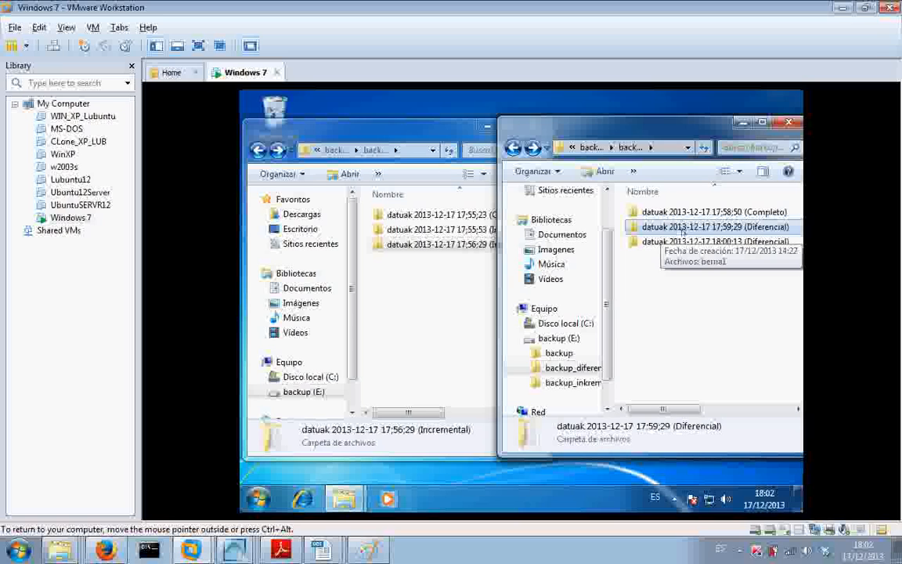
{"action": "left_click", "coordinate": [709, 213]}
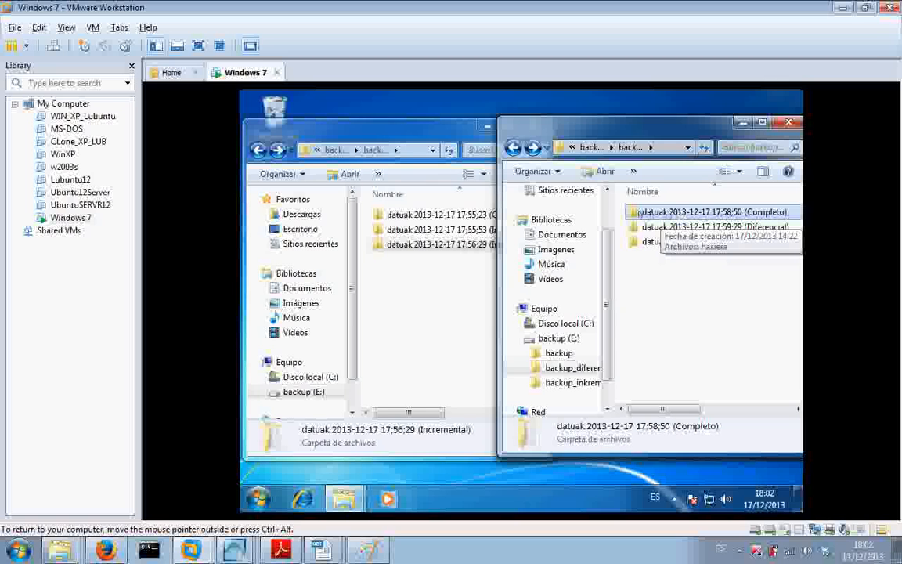
{"action": "left_click", "coordinate": [654, 243]}
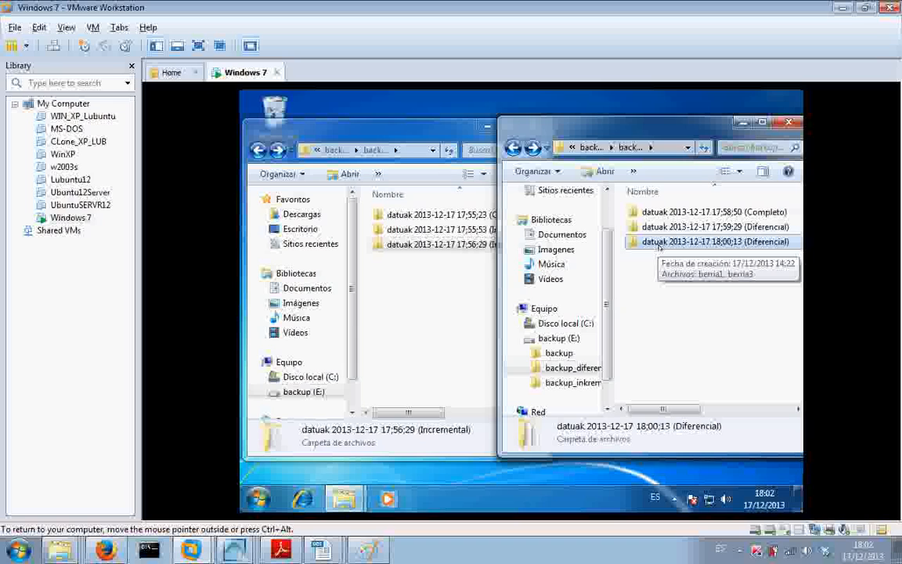
{"action": "key", "text": "Up"}
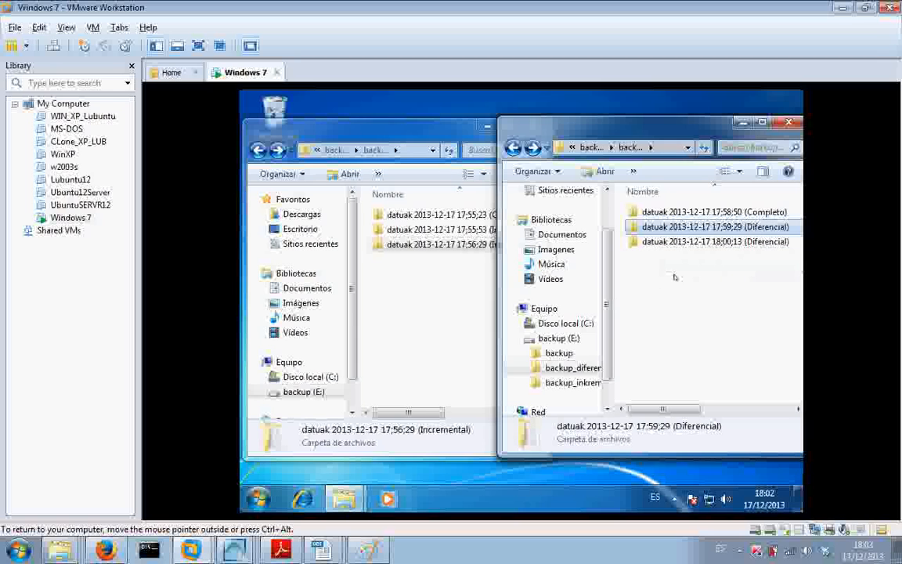
{"action": "double_click", "coordinate": [690, 227]}
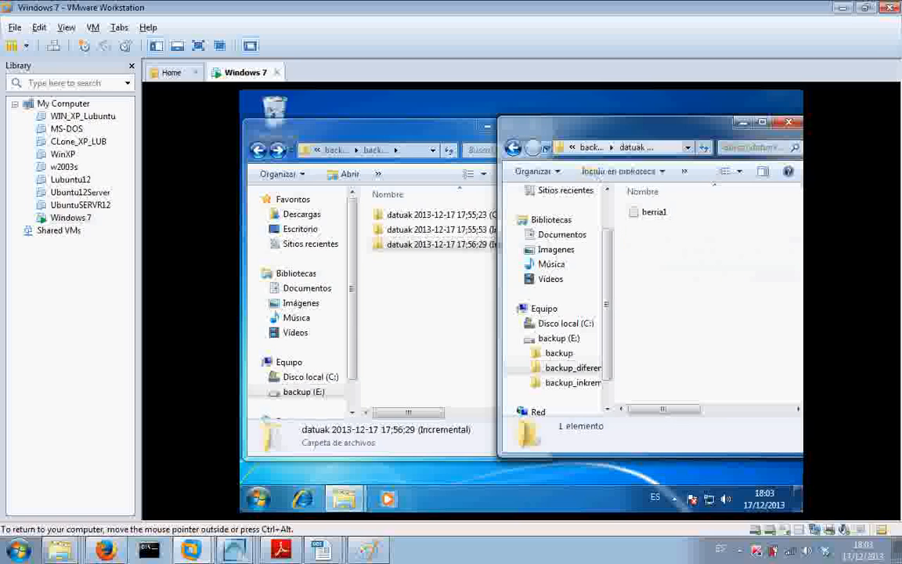
{"action": "key", "text": "BackSpace"}
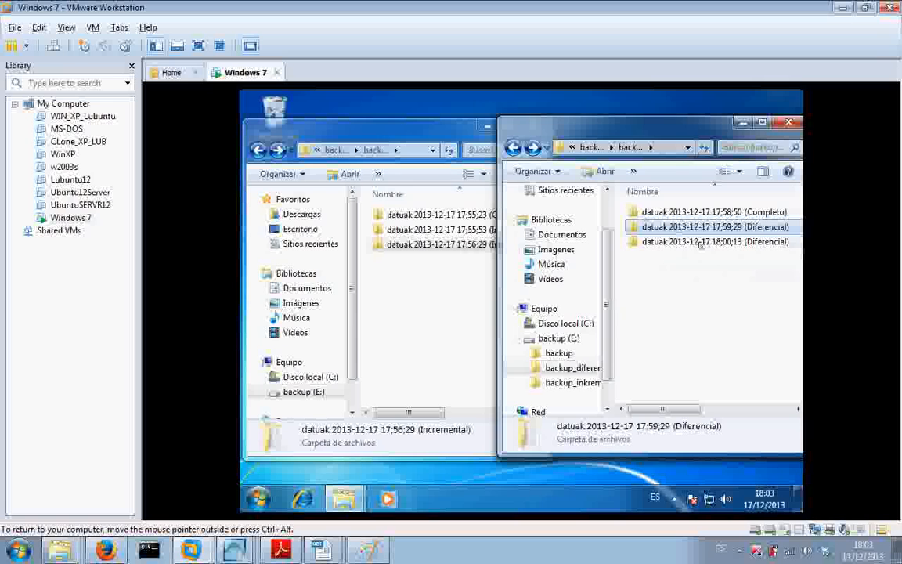
{"action": "left_click", "coordinate": [701, 243]}
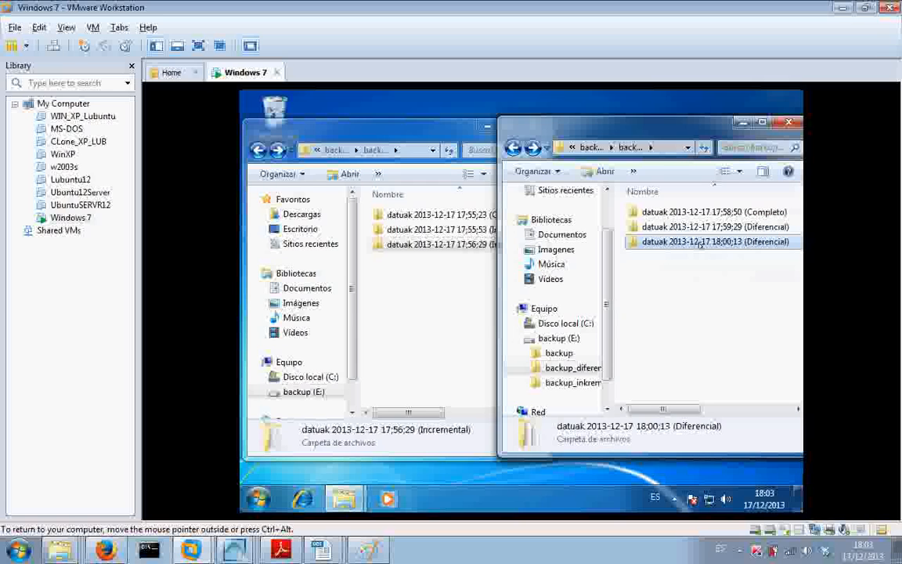
{"action": "double_click", "coordinate": [701, 242]}
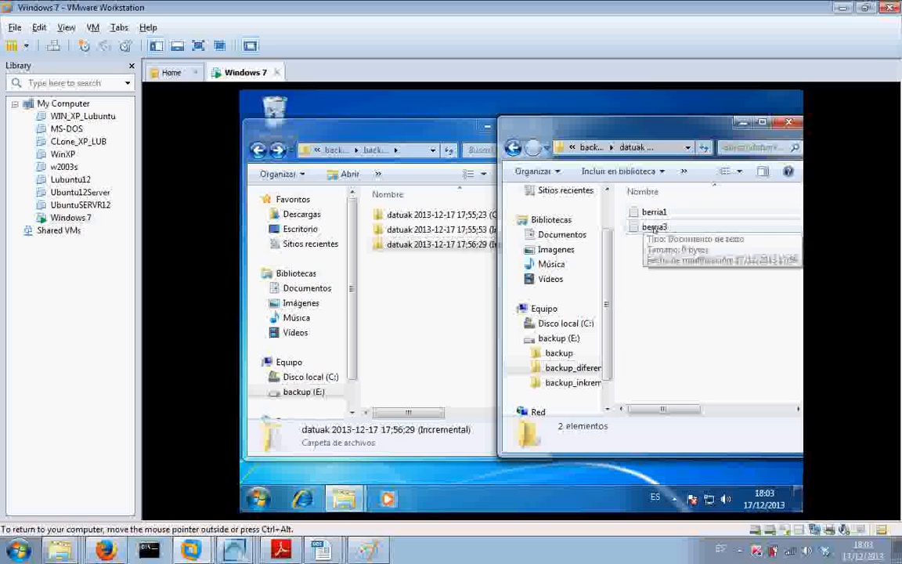
{"action": "left_click", "coordinate": [513, 149]}
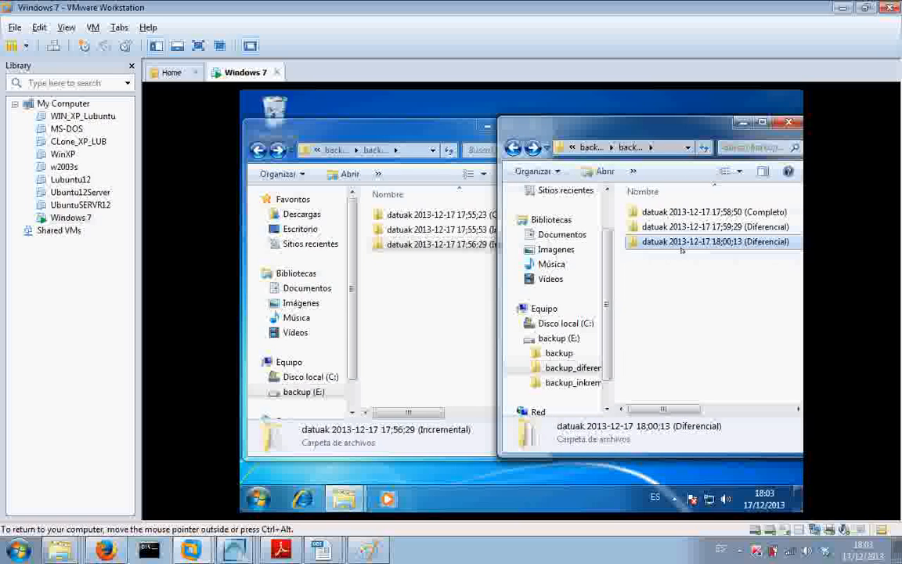
{"action": "left_click", "coordinate": [629, 211]}
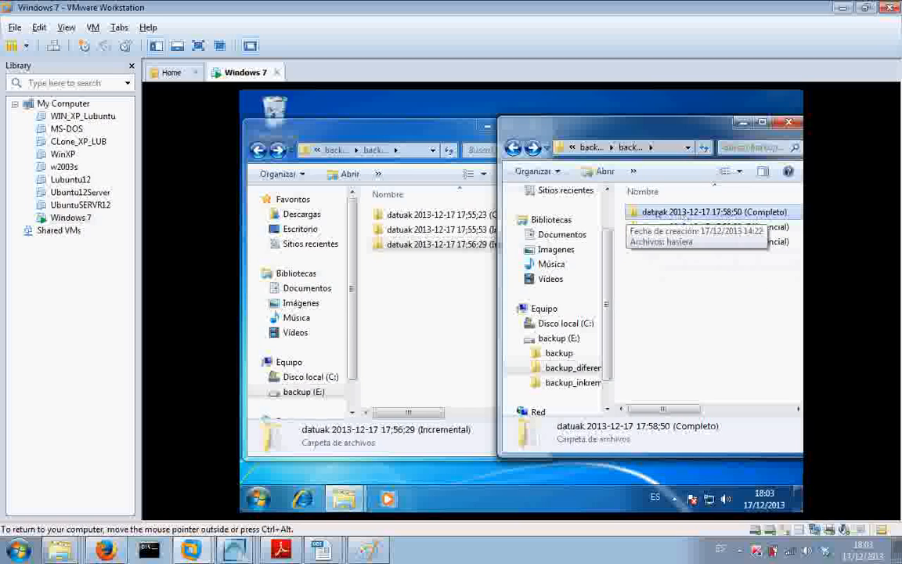
{"action": "left_click", "coordinate": [417, 131]}
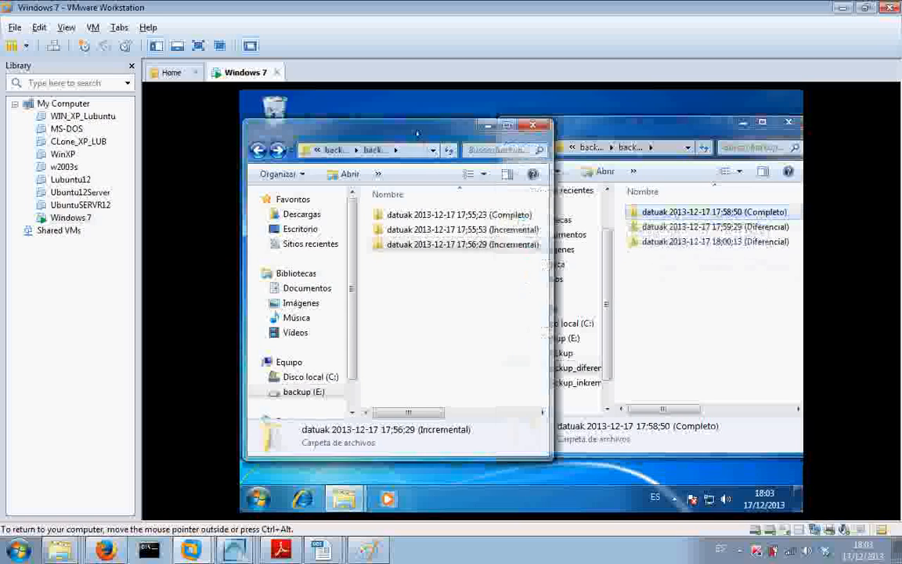
{"action": "left_click", "coordinate": [441, 229]}
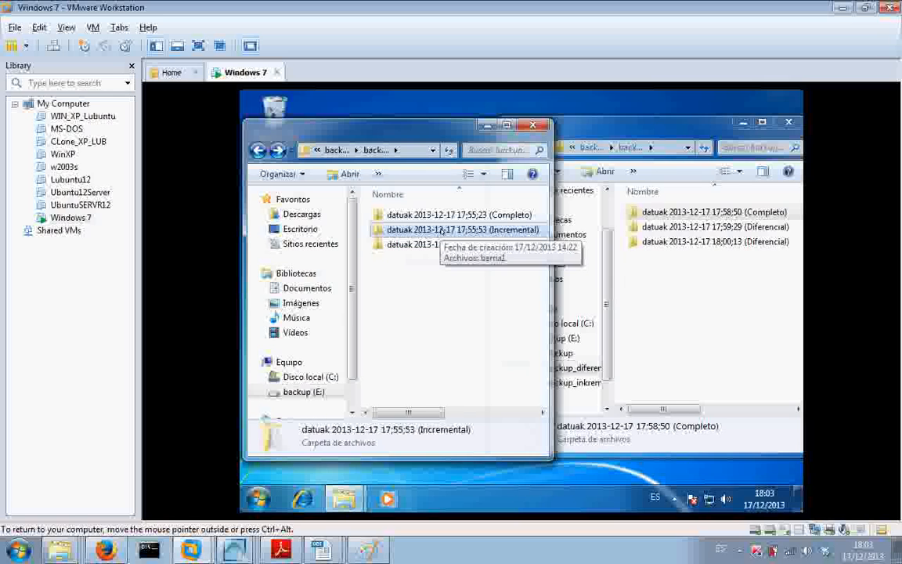
- Close both the differential and the incremental backup folder windows to return to the desktop
{"action": "left_click", "coordinate": [596, 146]}
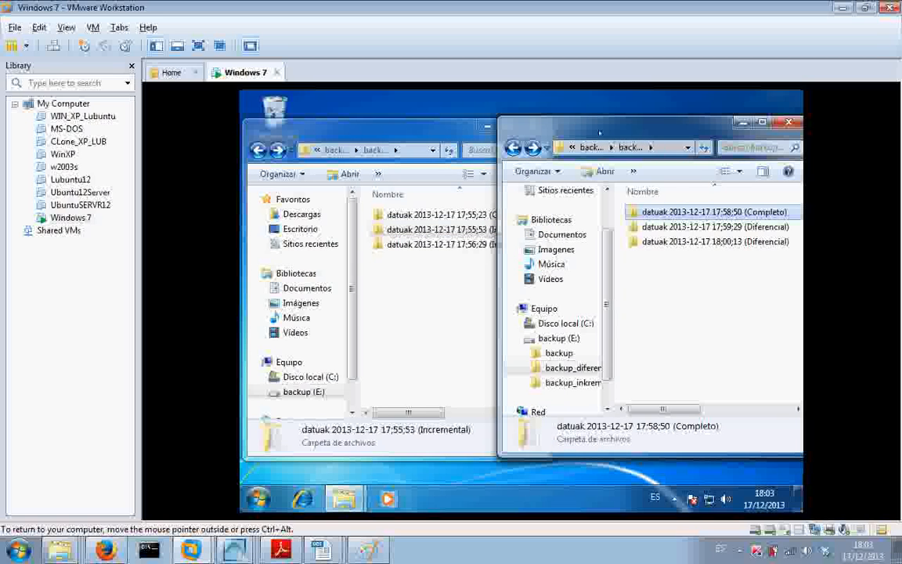
{"action": "left_click", "coordinate": [789, 122]}
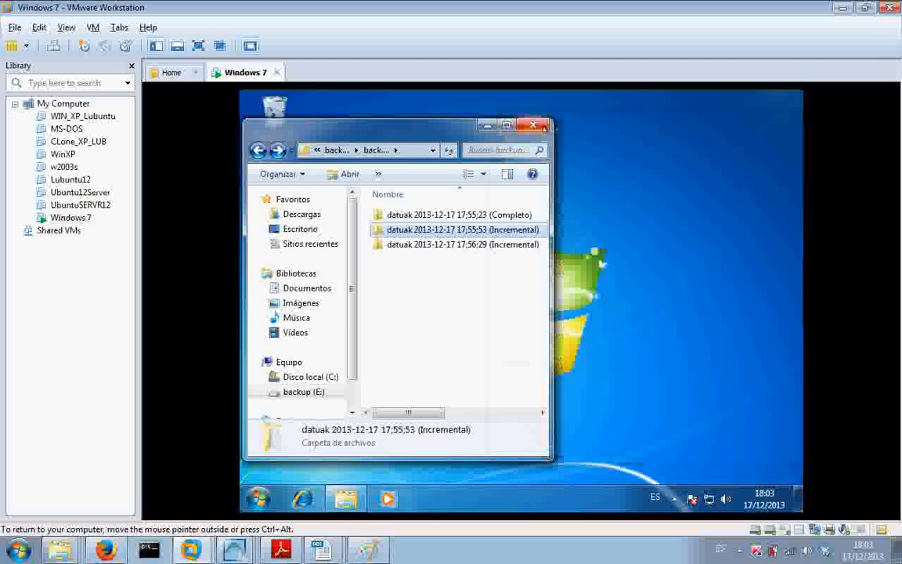
{"action": "left_click", "coordinate": [533, 125]}
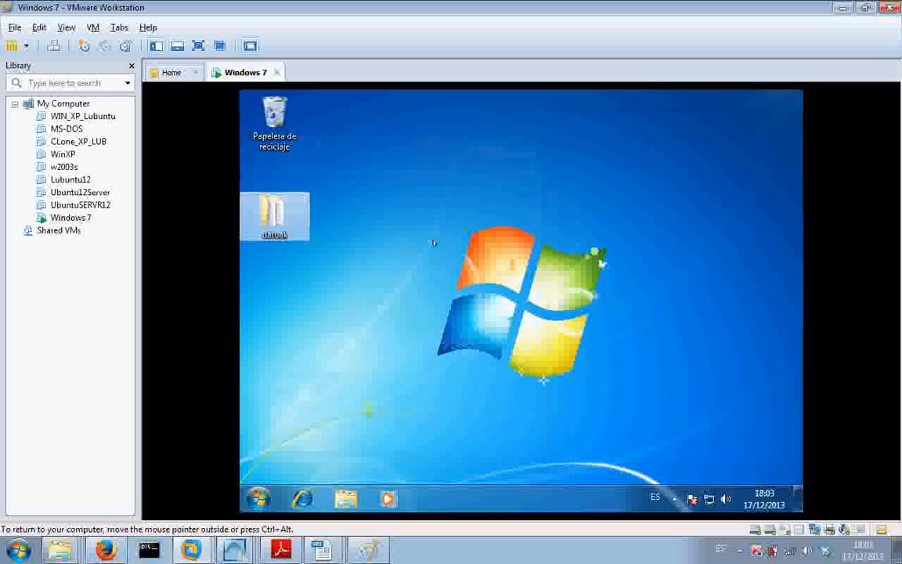